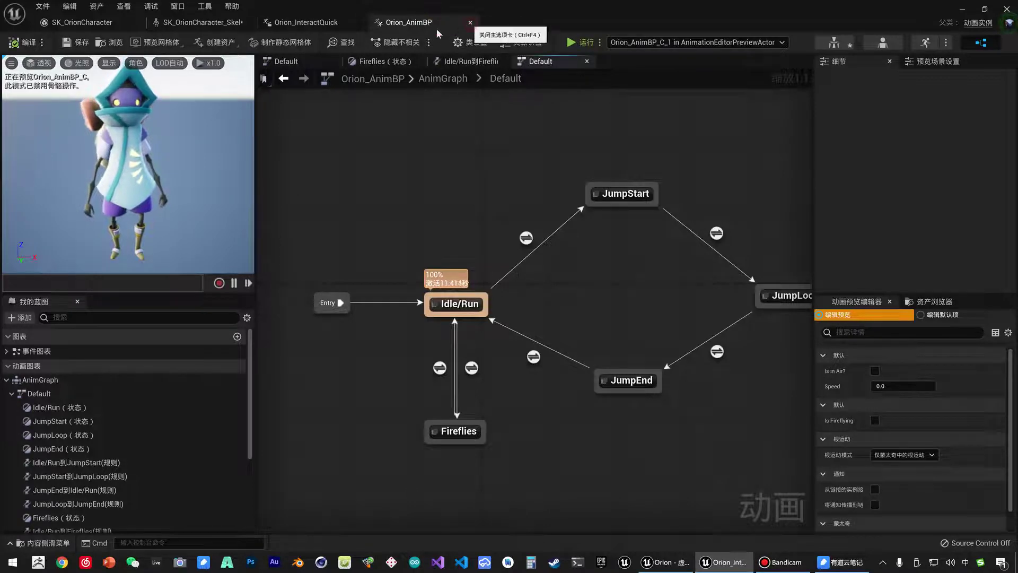
Close the Orion_AnimBP, Orion_InteractQuick, SK_OrionCharacter_Skeleton and SK_OrionCharacter editor tabs.
click(469, 24)
click(358, 22)
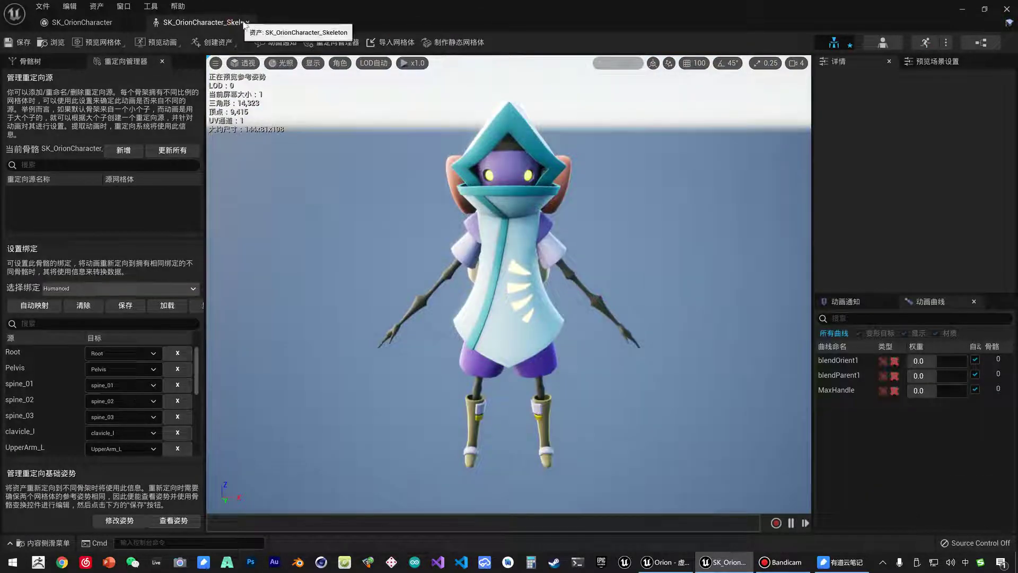
click(248, 23)
click(138, 23)
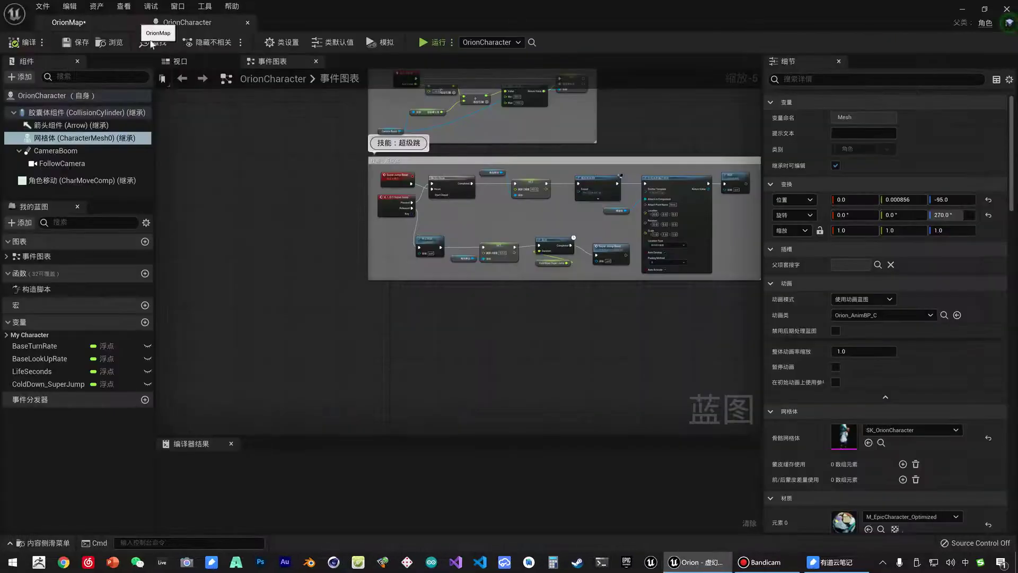
Pan and zoom the OrionCharacter event graph to frame the super jump nodes.
right_drag(316, 294, 264, 321)
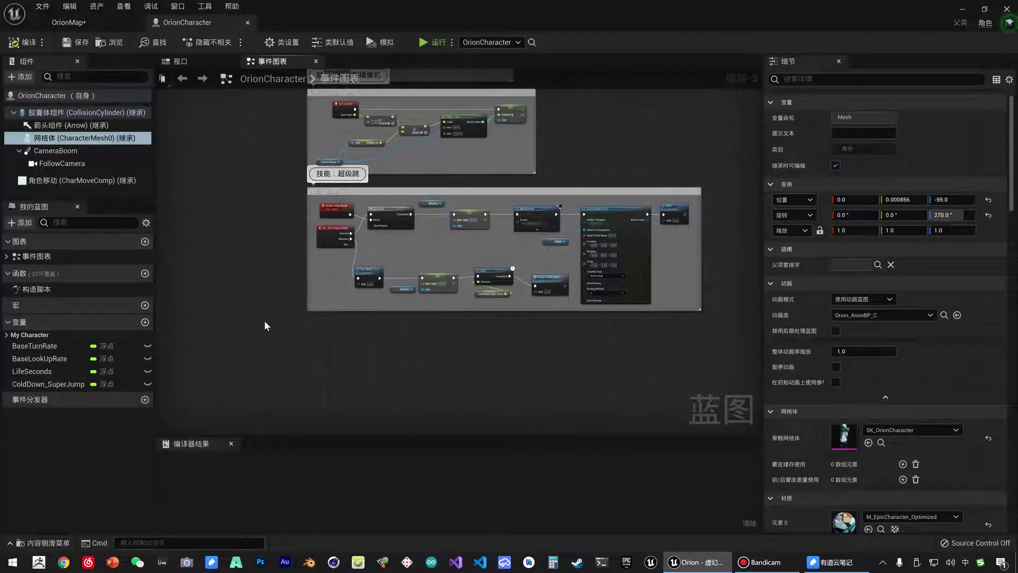
scroll(265, 322, up, 1)
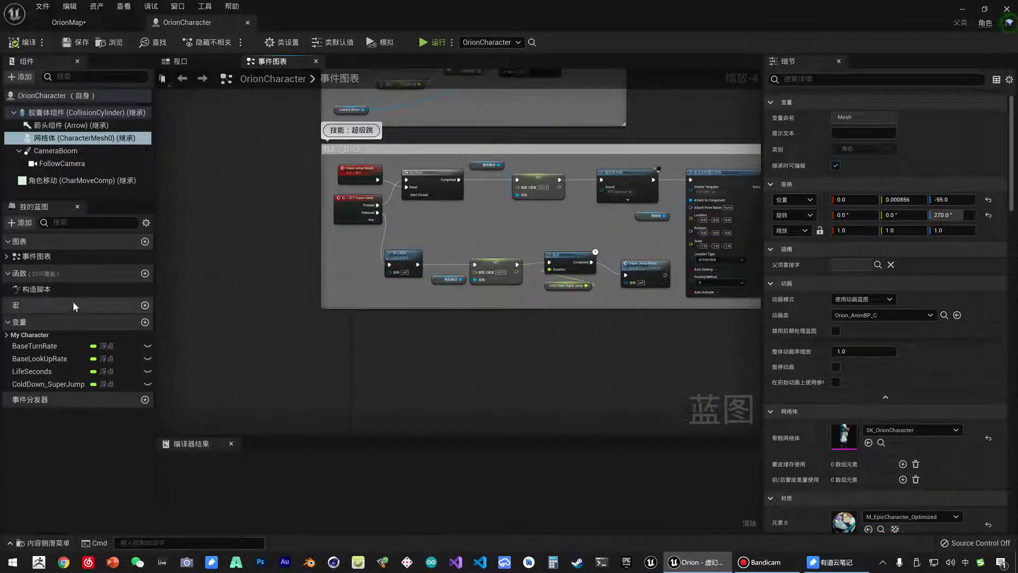
click(69, 23)
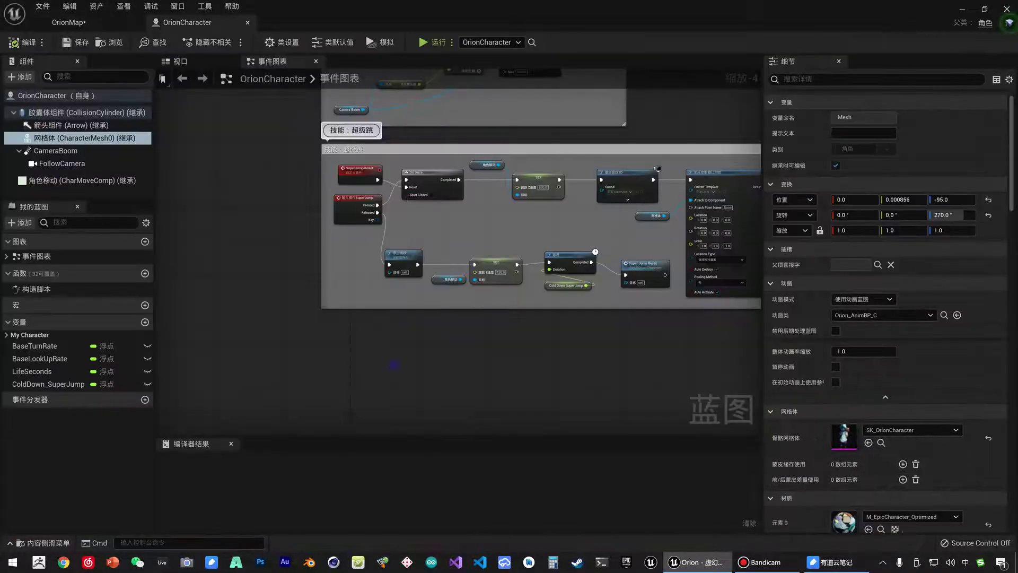
right_drag(394, 365, 376, 346)
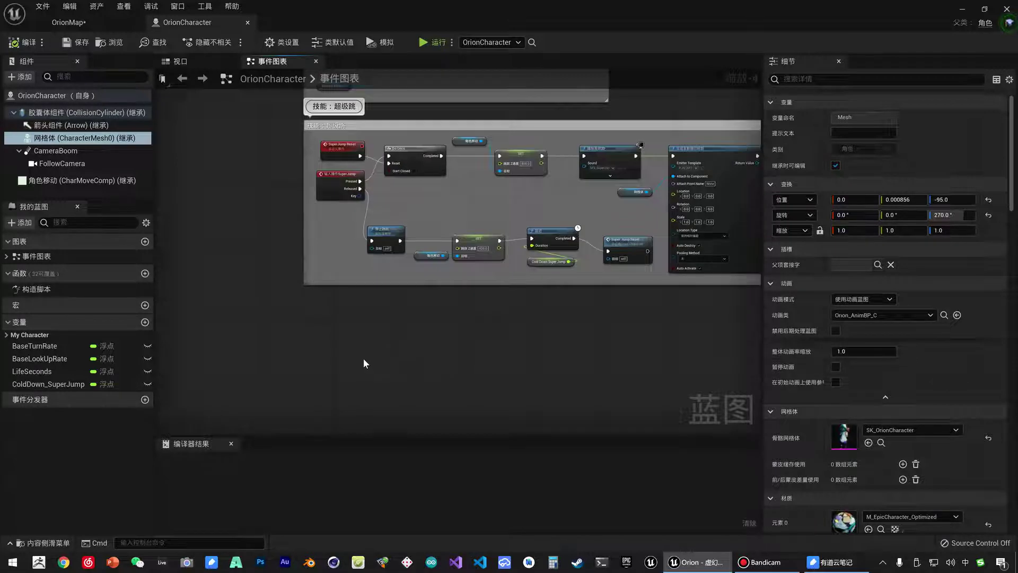
scroll(371, 318, up, 1)
scroll(368, 311, up, 1)
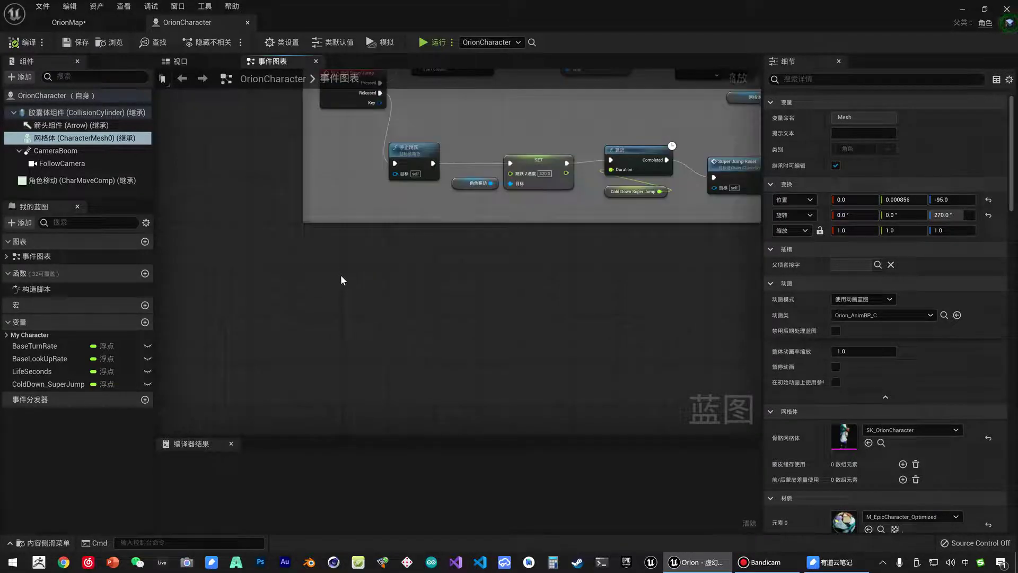
right_drag(340, 275, 357, 338)
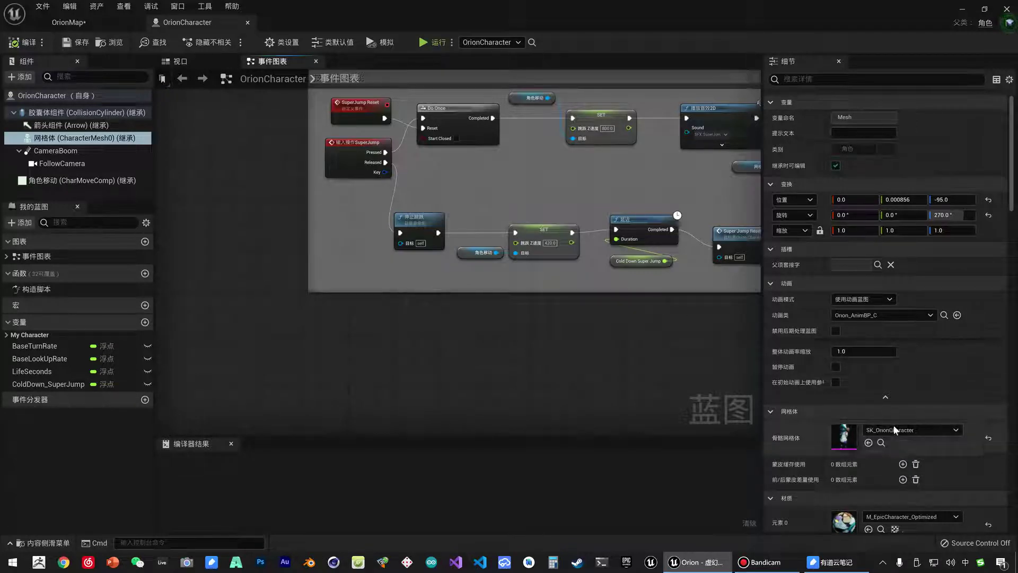
Jump to the existing Event BeginPlay node by searching 'begin'.
right_click(343, 332)
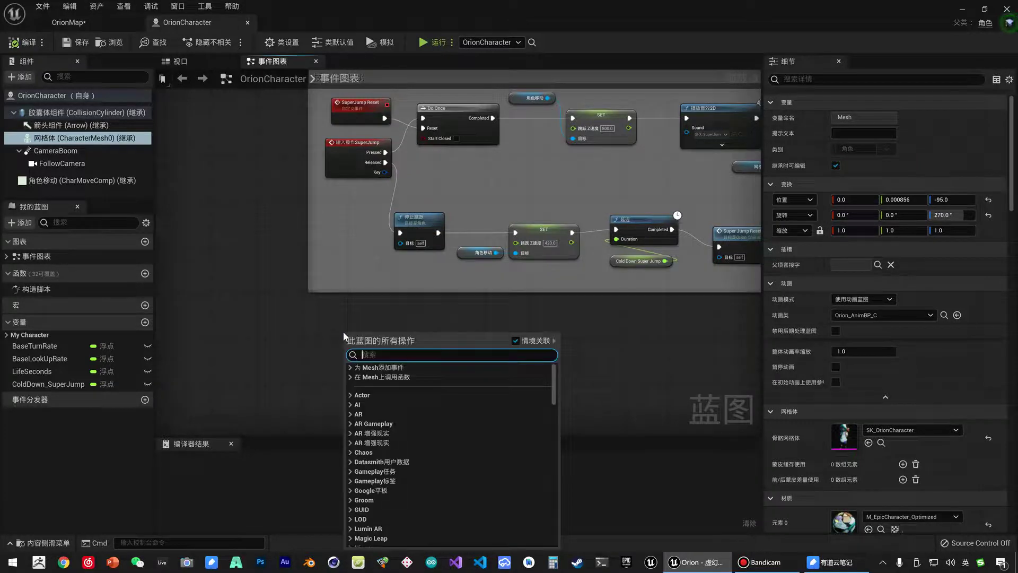
text(begin)
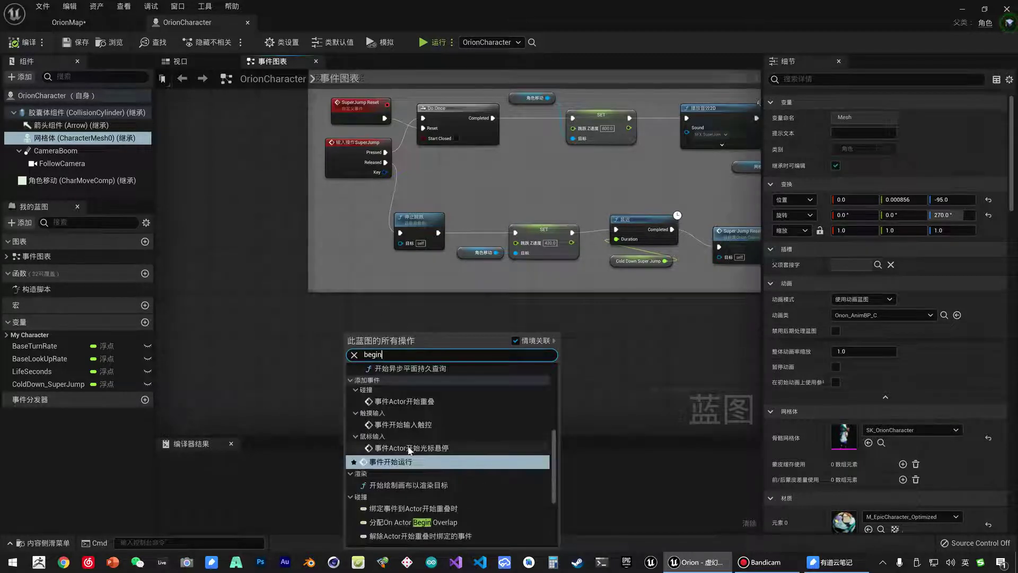
click(395, 461)
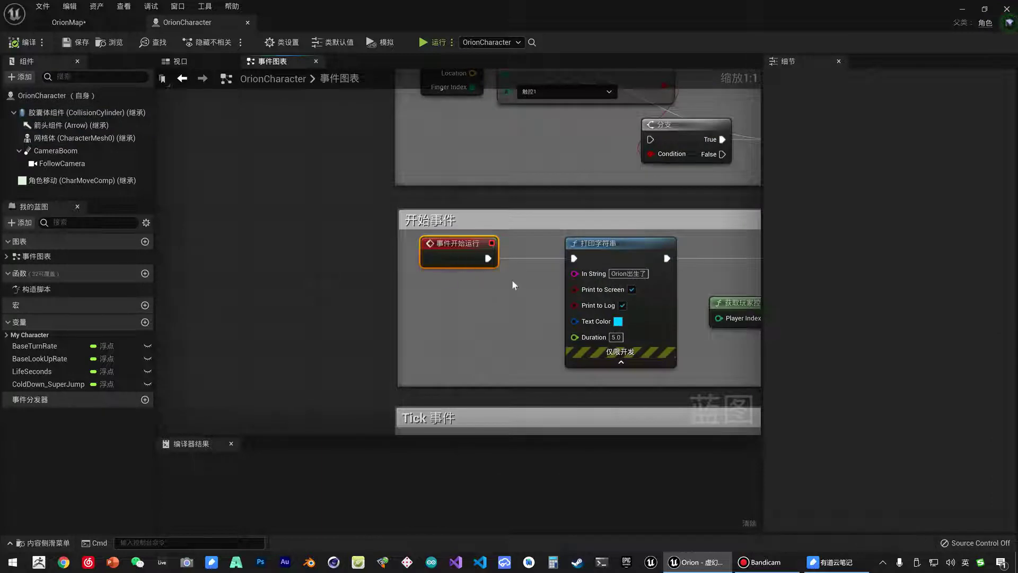
Widen the BeginPlay comment box to the right and drop a Mesh reference node inside it.
mouse_move(513, 285)
right_down()
mouse_move(305, 286)
mouse_move(269, 265)
right_up()
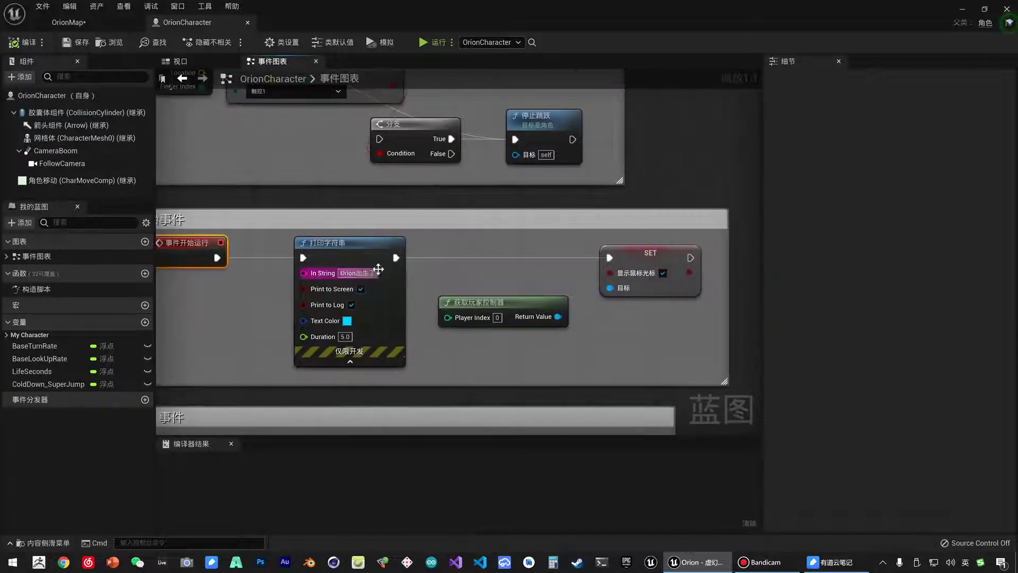
right_drag(519, 289, 418, 298)
right_drag(504, 253, 205, 254)
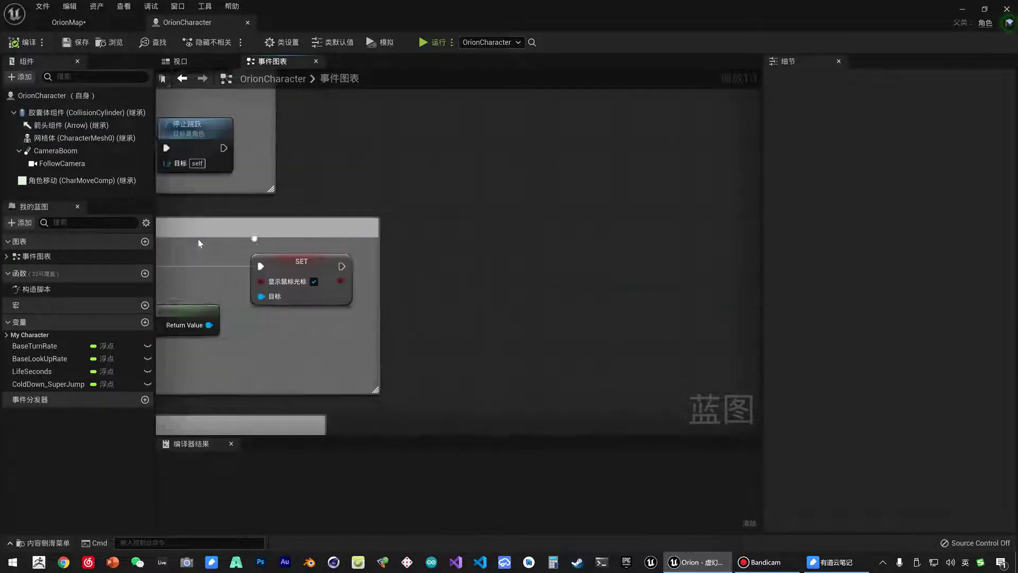
drag(324, 254, 649, 258)
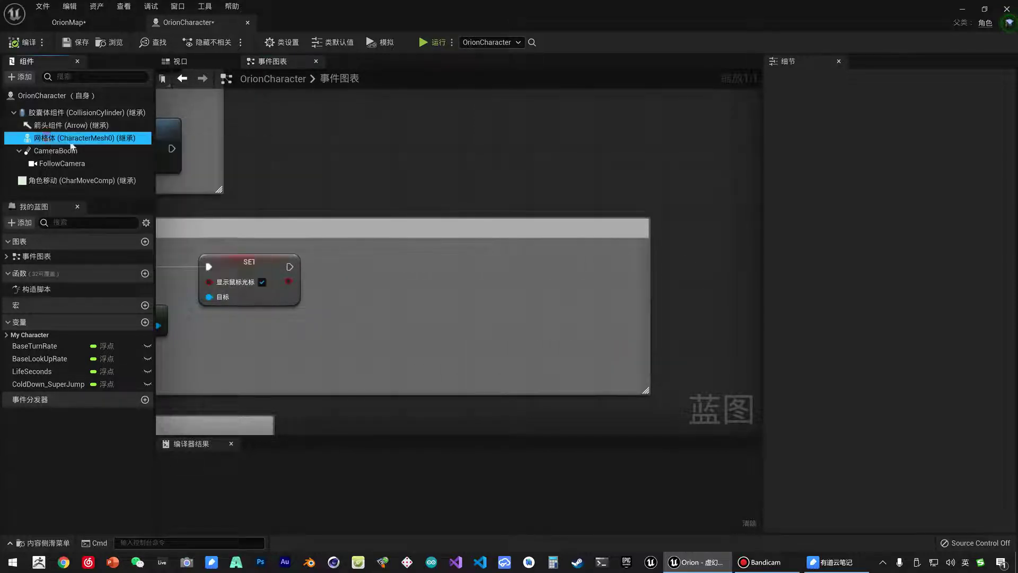
drag(63, 138, 325, 344)
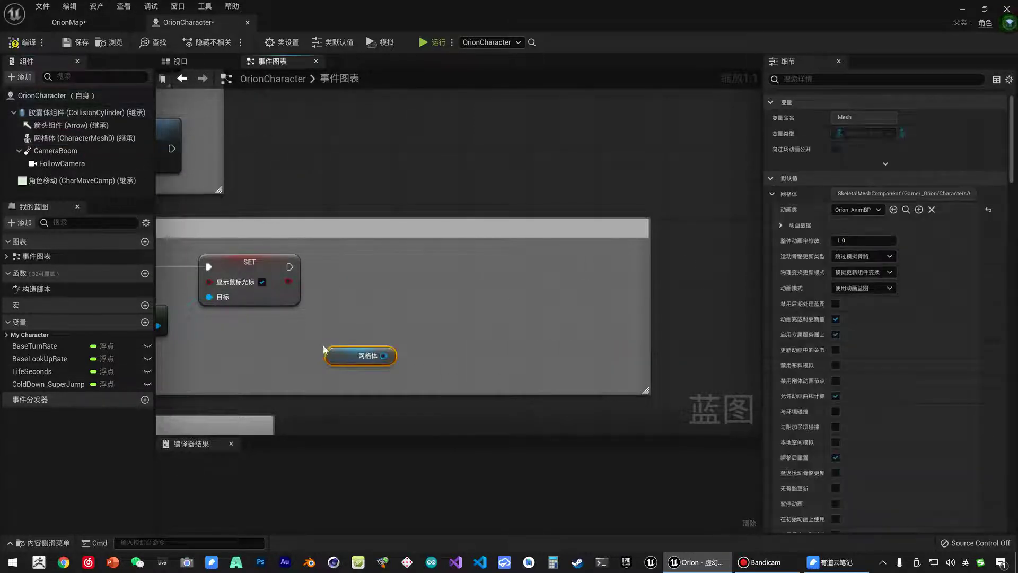
Add a Get Anim Instance node from the Mesh output ('get anim b') and place it beside Mesh.
click(80, 139)
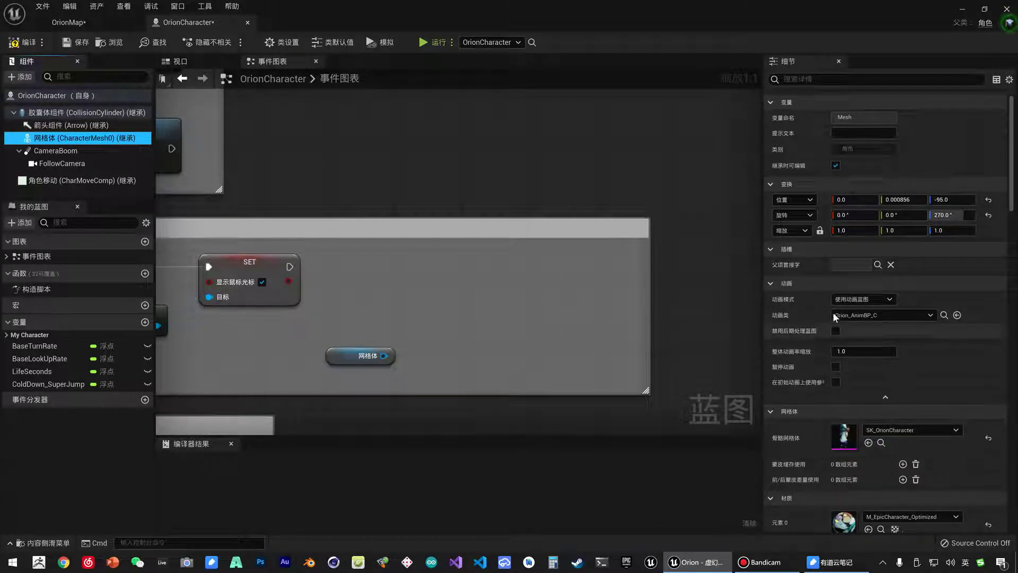
drag(383, 355, 431, 326)
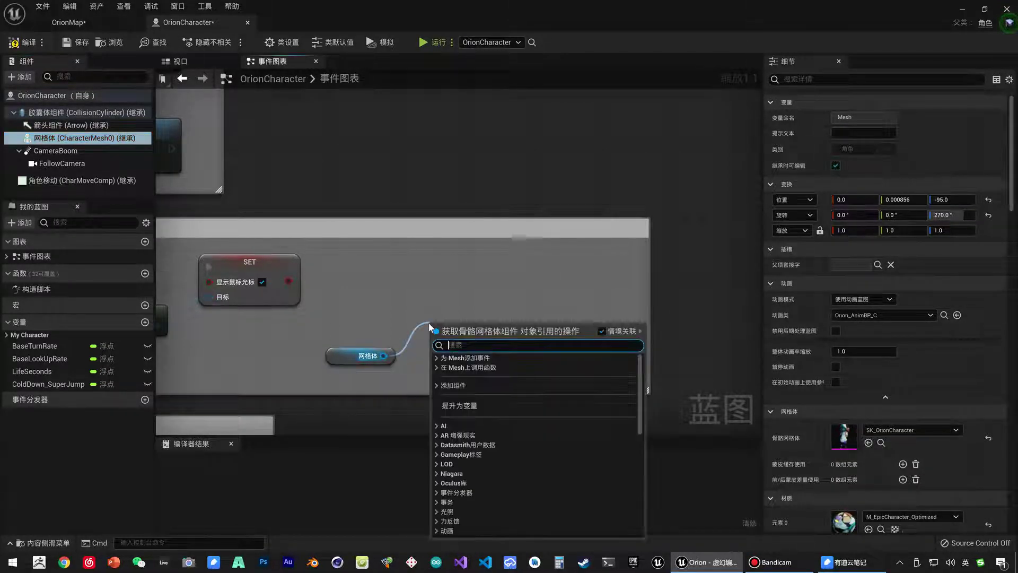
text(get anim )
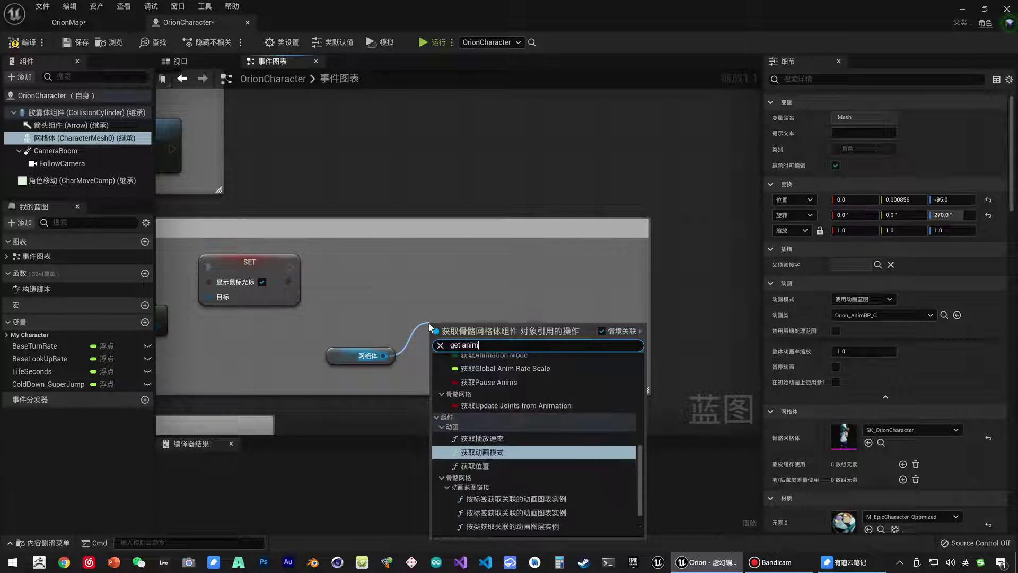
text(b)
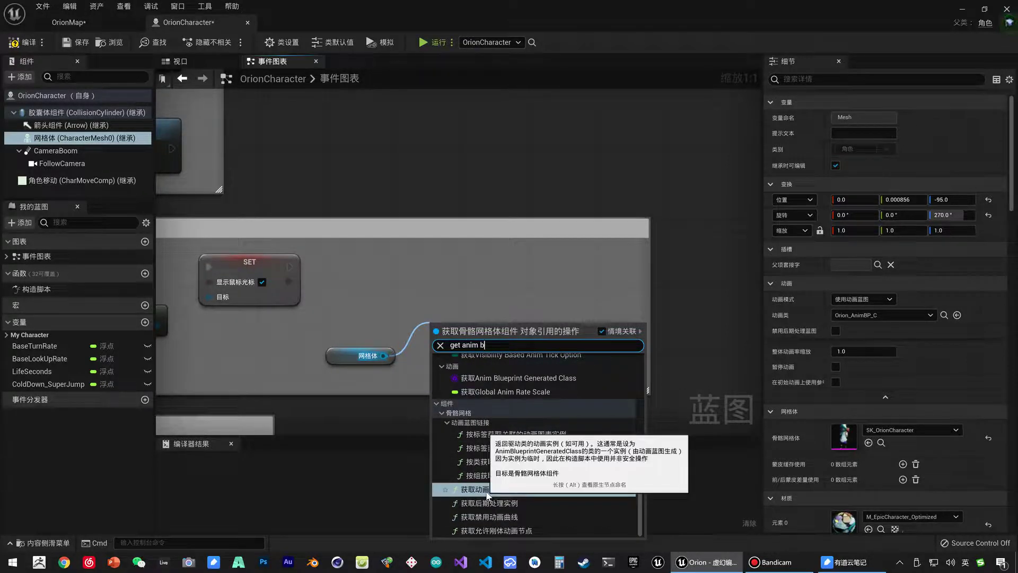
click(487, 489)
drag(641, 390, 316, 355)
click(341, 355)
drag(480, 339, 464, 339)
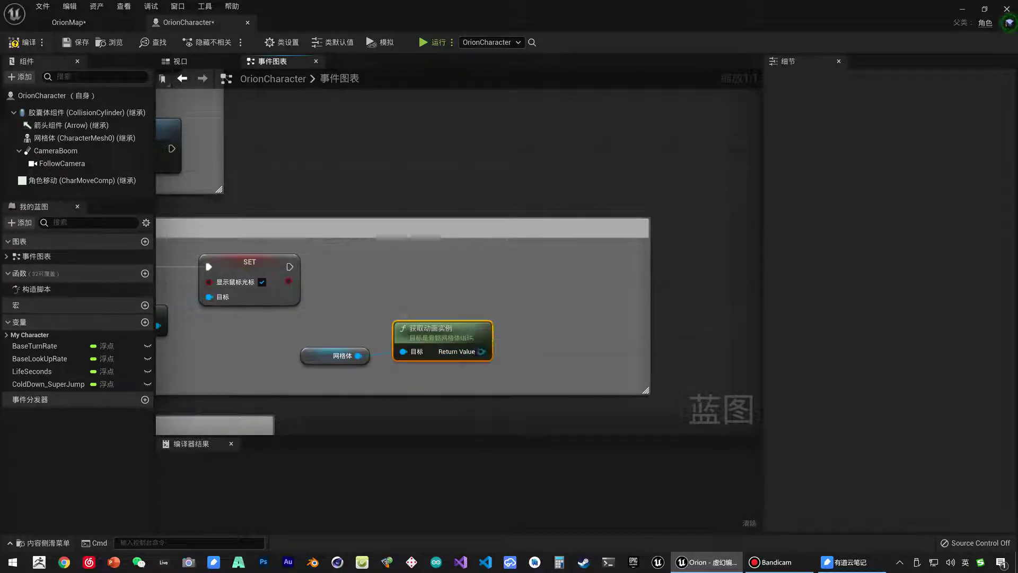
From the anim instance's Return Value, add a Cast To Orion_AnimBP node and move it up.
key(F12)
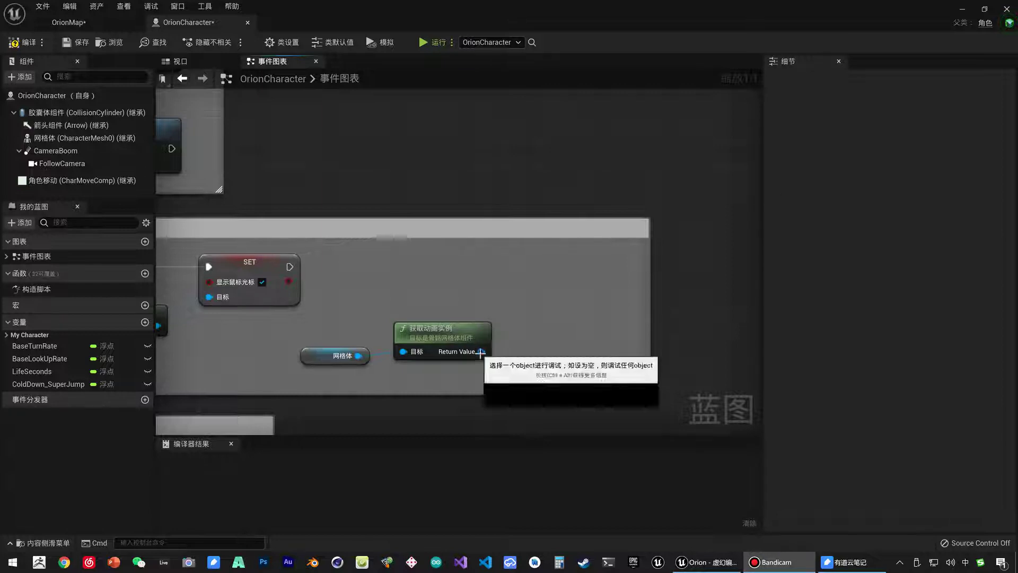
drag(481, 351, 511, 317)
text(csat)
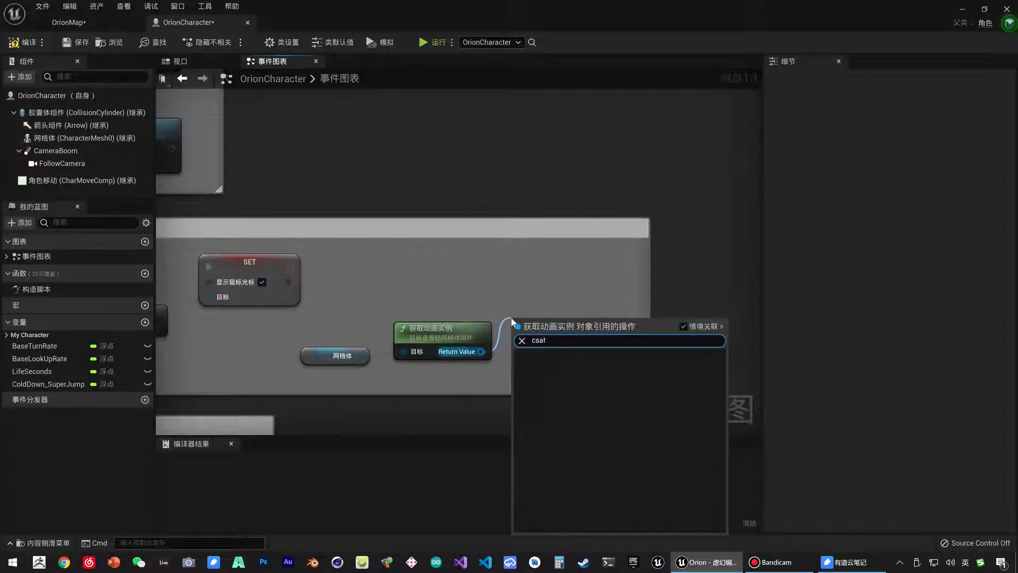
key(BackSpace)
key(BackSpace)
key(BackSpace)
text(ast)
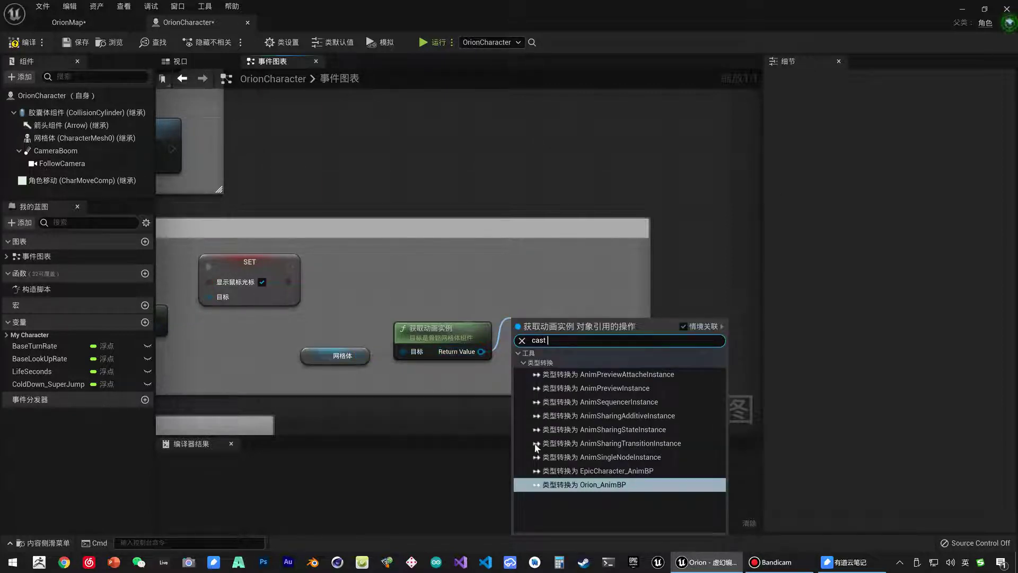
click(623, 488)
drag(523, 348, 524, 301)
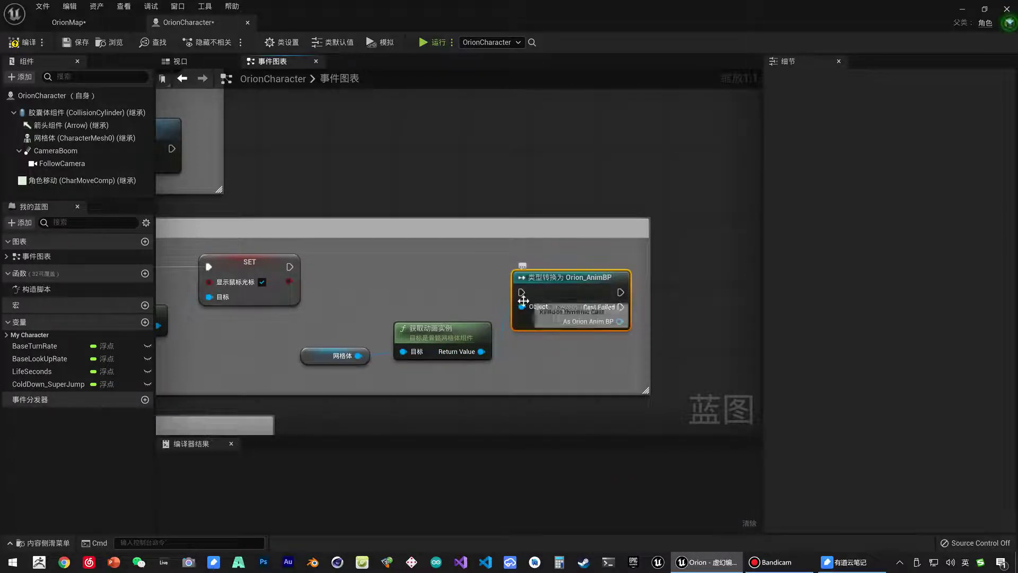
drag(594, 292, 577, 274)
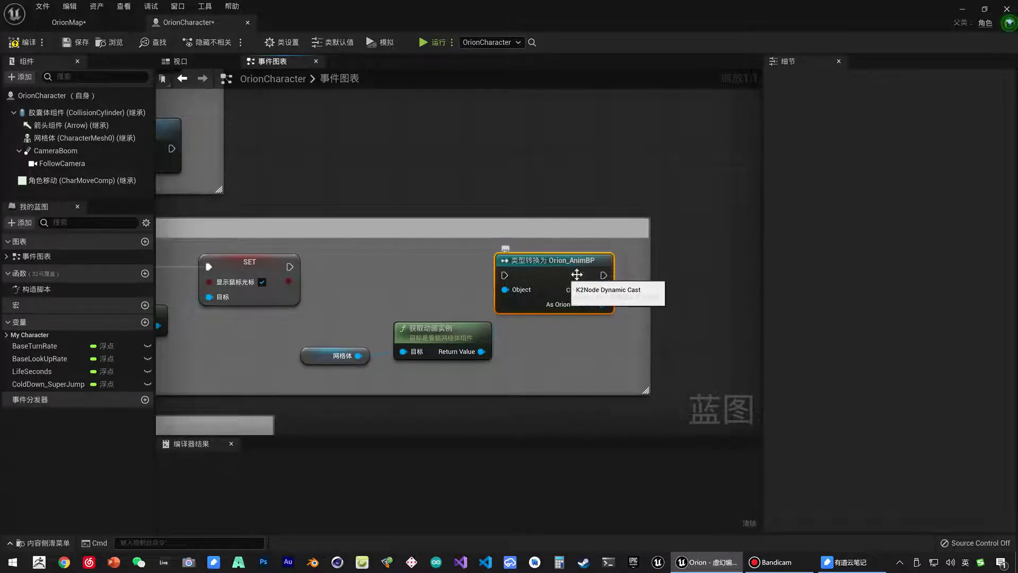
Shift the Mesh and Get Anim Instance nodes down-left and the cast node left.
click(443, 330)
ctrl+click(334, 356)
drag(443, 330, 382, 338)
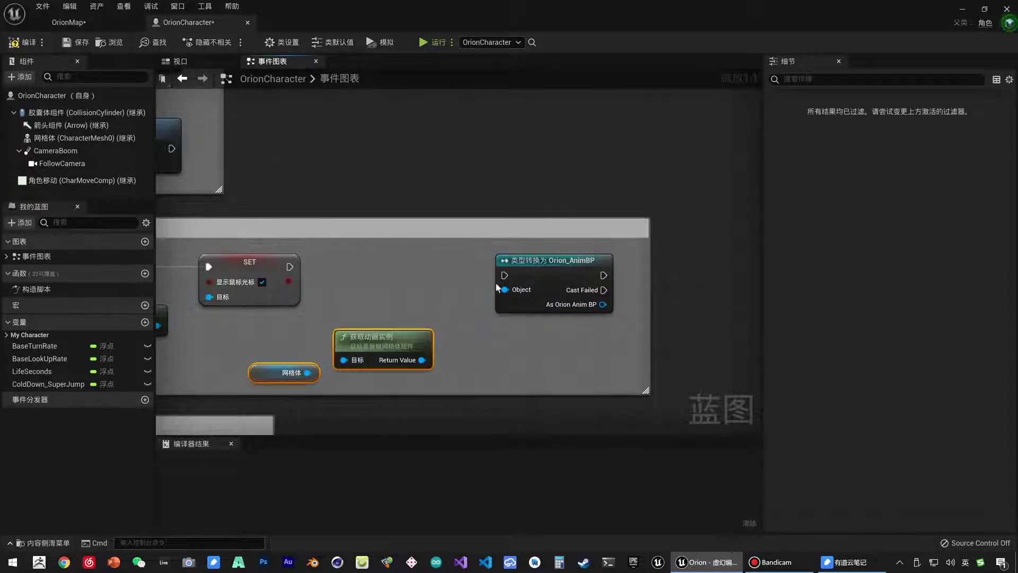
drag(497, 288, 438, 277)
Wire the show-mouse-cursor SET exec into the cast and widen the comment box around it.
mouse_move(289, 267)
mouse_down()
mouse_move(448, 277)
mouse_move(448, 267)
mouse_up()
drag(391, 336, 383, 319)
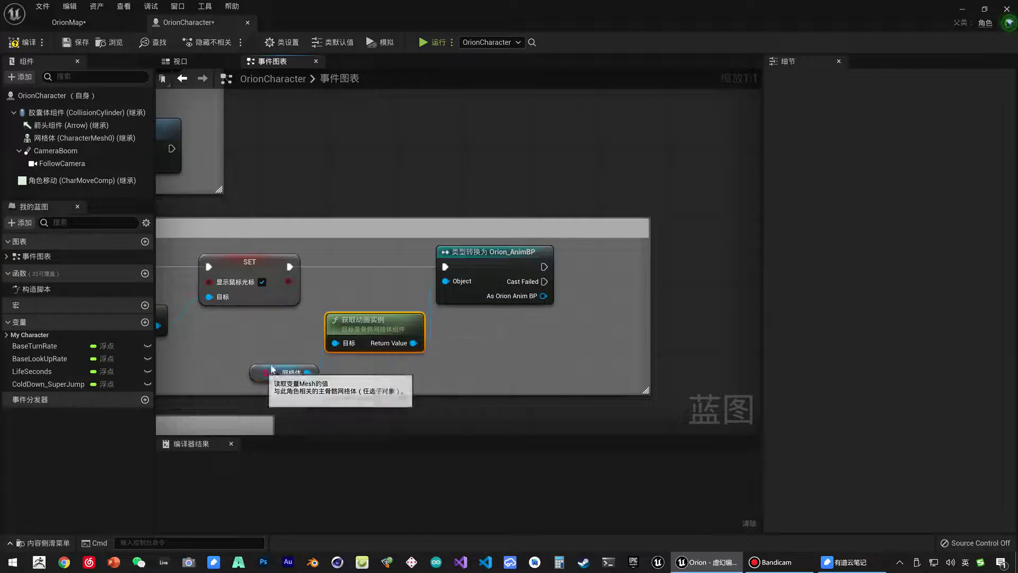
click(272, 369)
right_drag(674, 295, 550, 293)
drag(524, 293, 559, 293)
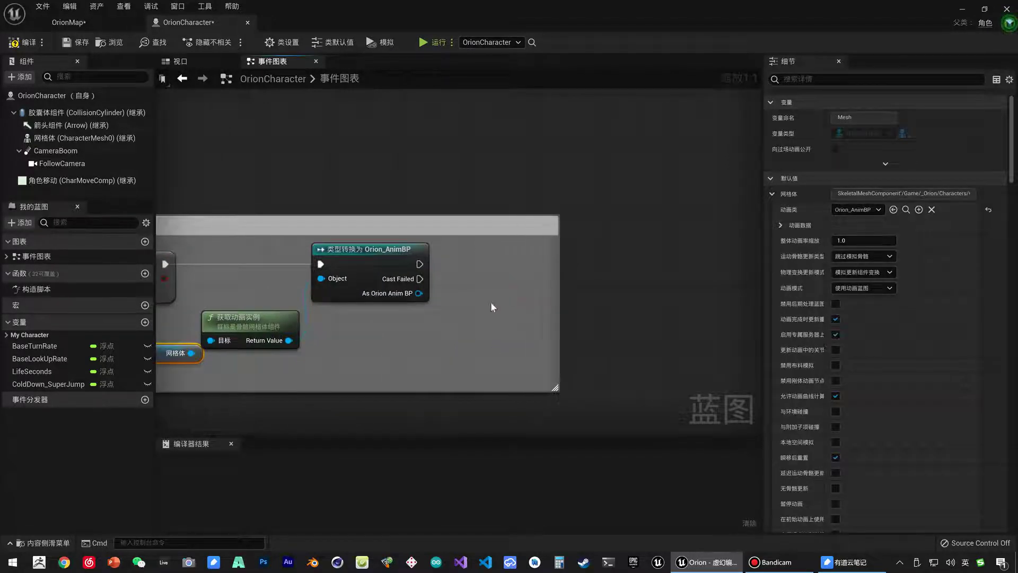
right_click(419, 293)
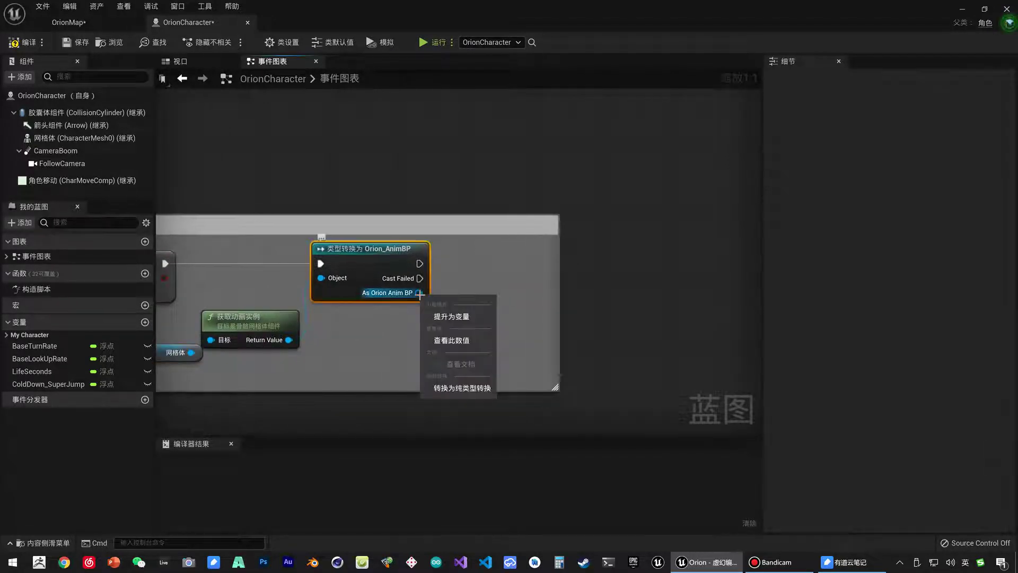
click(452, 318)
drag(483, 256, 472, 262)
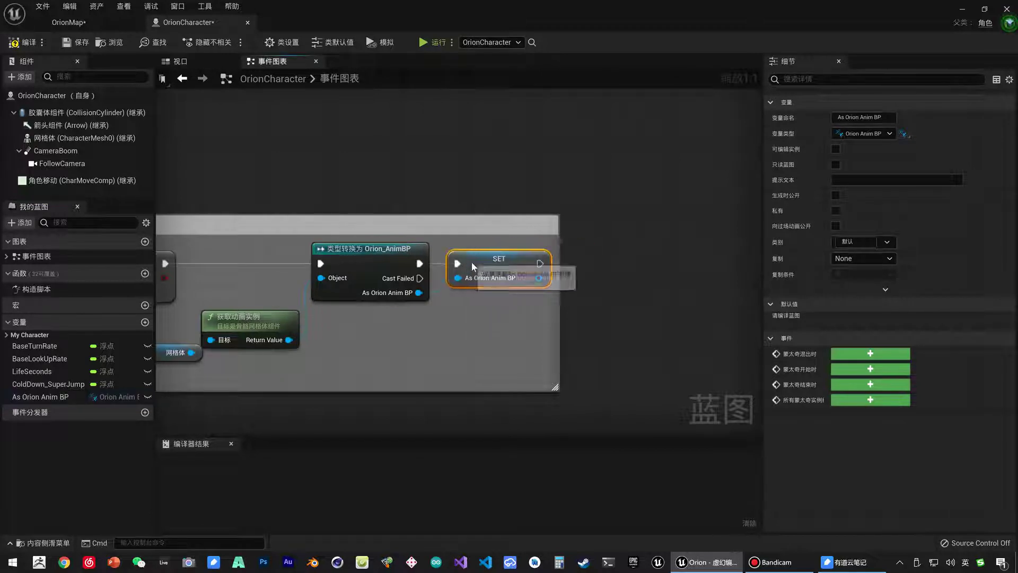
double_click(24, 398)
key(Home)
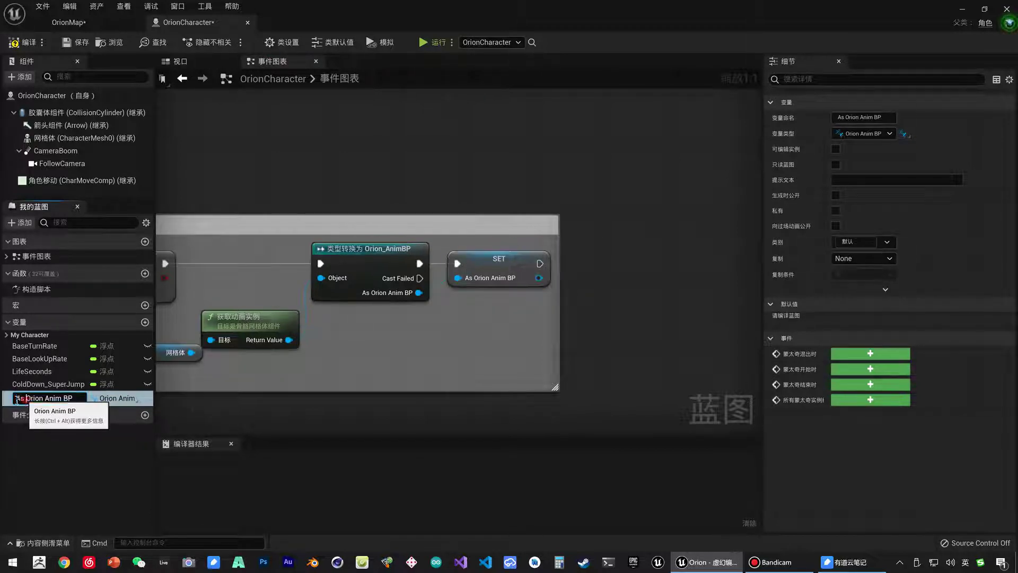
key(Delete)
key(Delete)
key(Delete)
key(ctrl+Right)
key(ctrl+Right)
key(BackSpace)
key(Return)
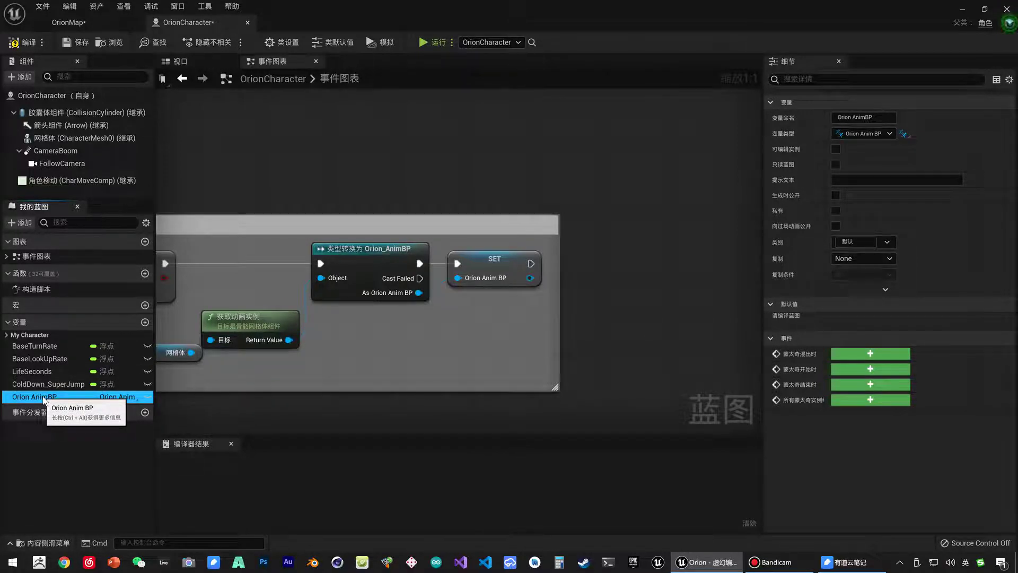
right_drag(477, 336, 569, 317)
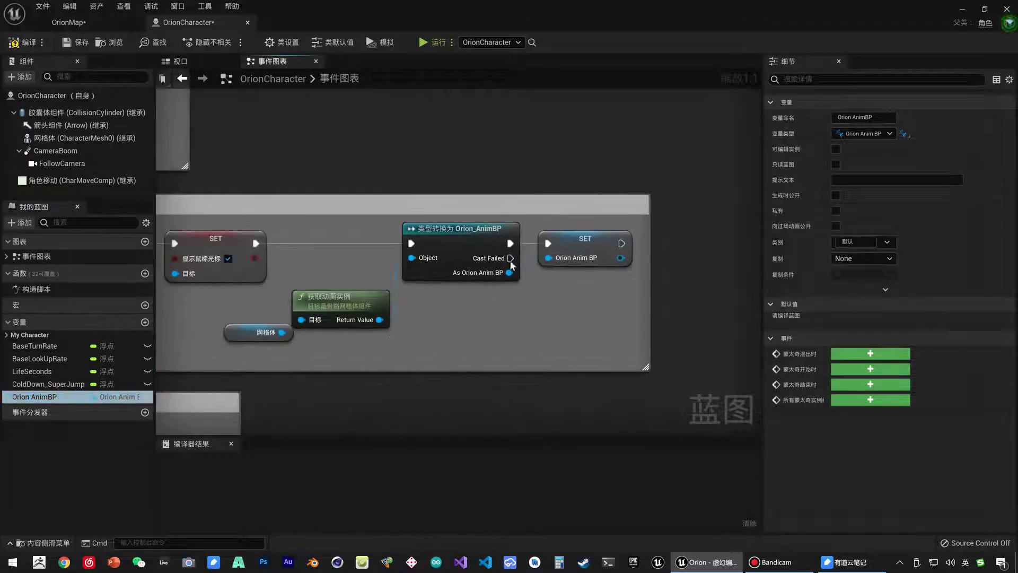
mouse_move(468, 367)
right_down()
mouse_move(476, 281)
mouse_move(419, 336)
right_up()
scroll(476, 281, down, 1)
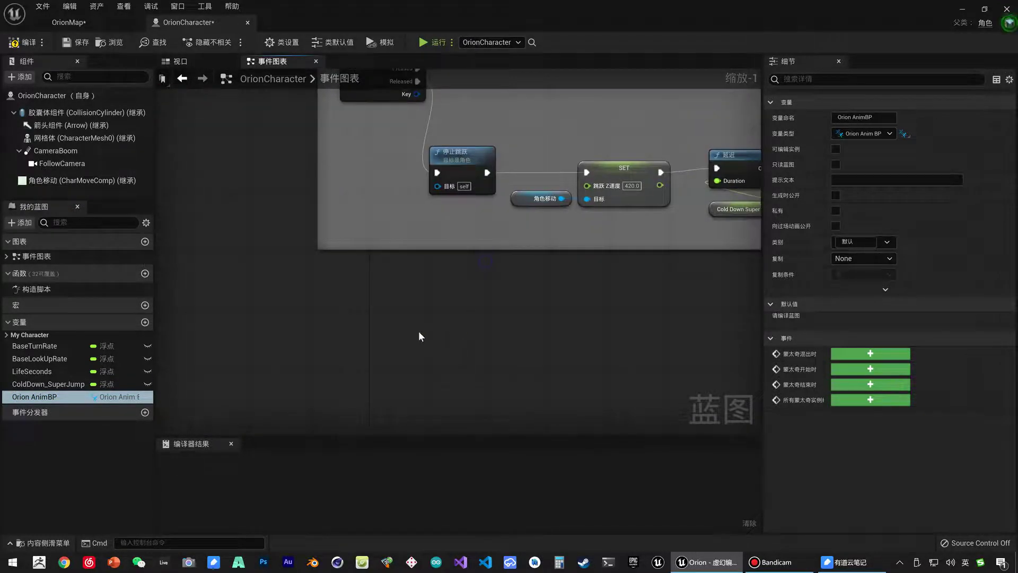
Add an InputAction Skill01 event node to the graph and position it.
right_click(358, 320)
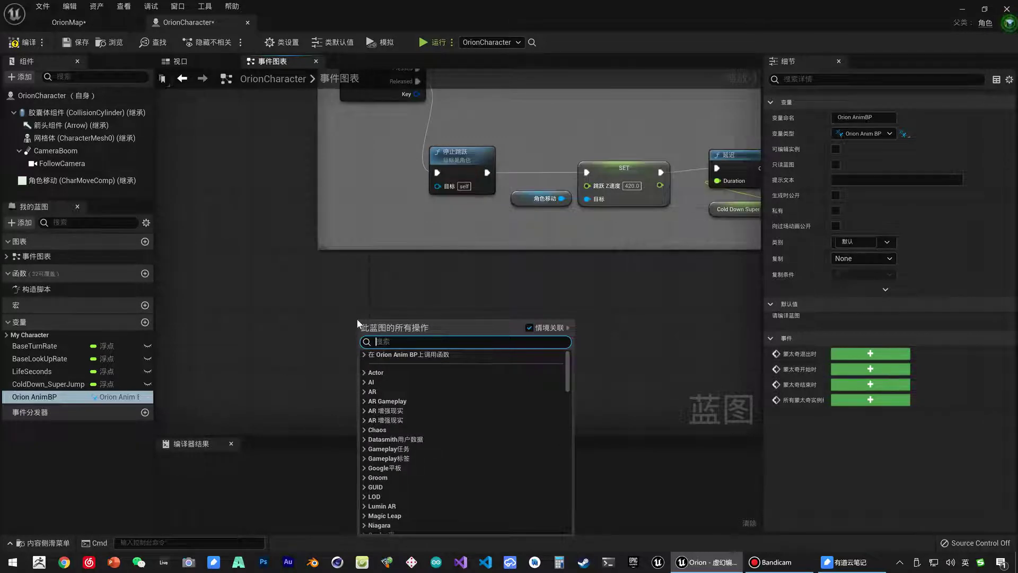
text(skill)
click(415, 377)
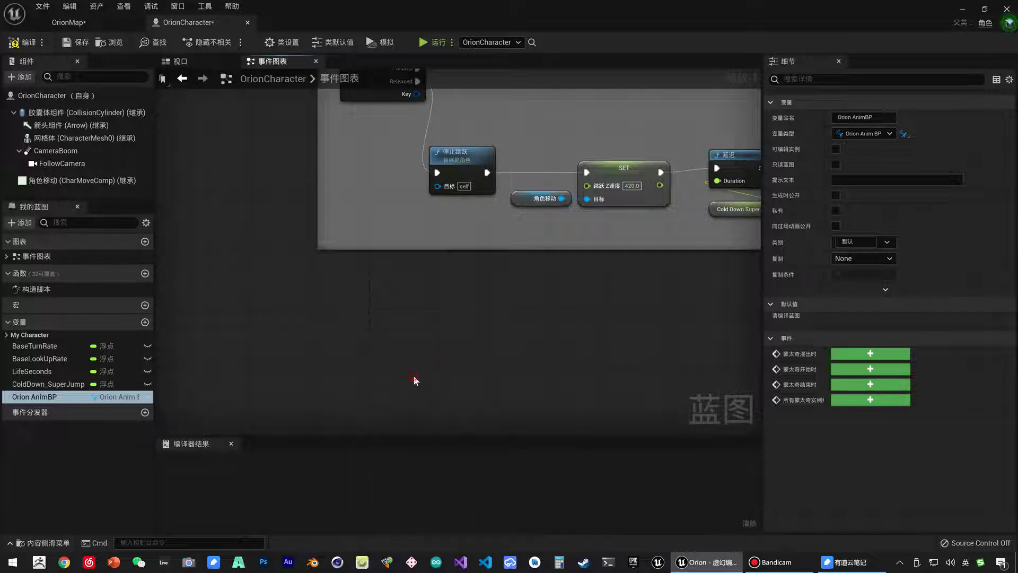
scroll(470, 320, up, 1)
right_drag(470, 319, 442, 260)
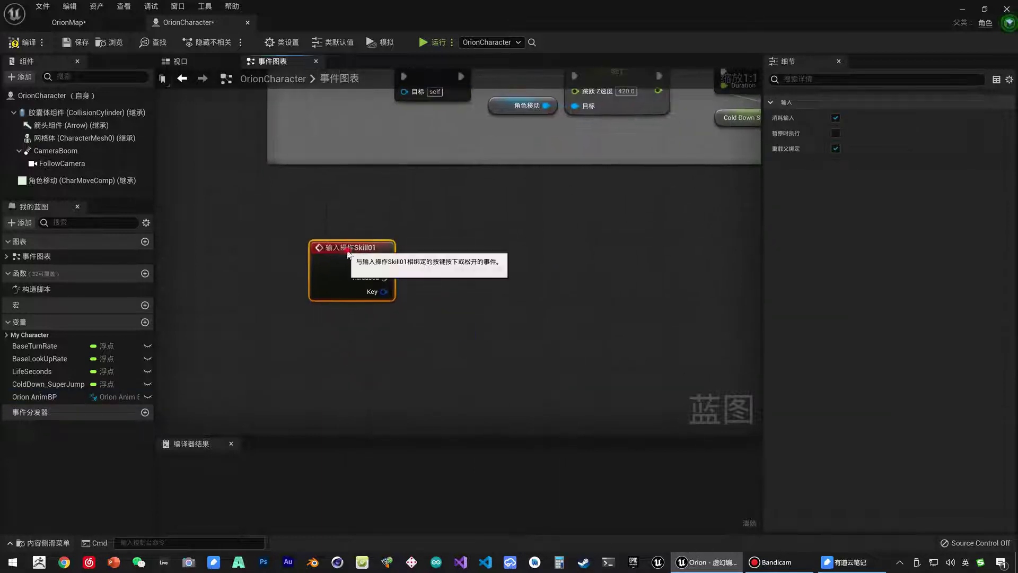
drag(345, 248, 378, 245)
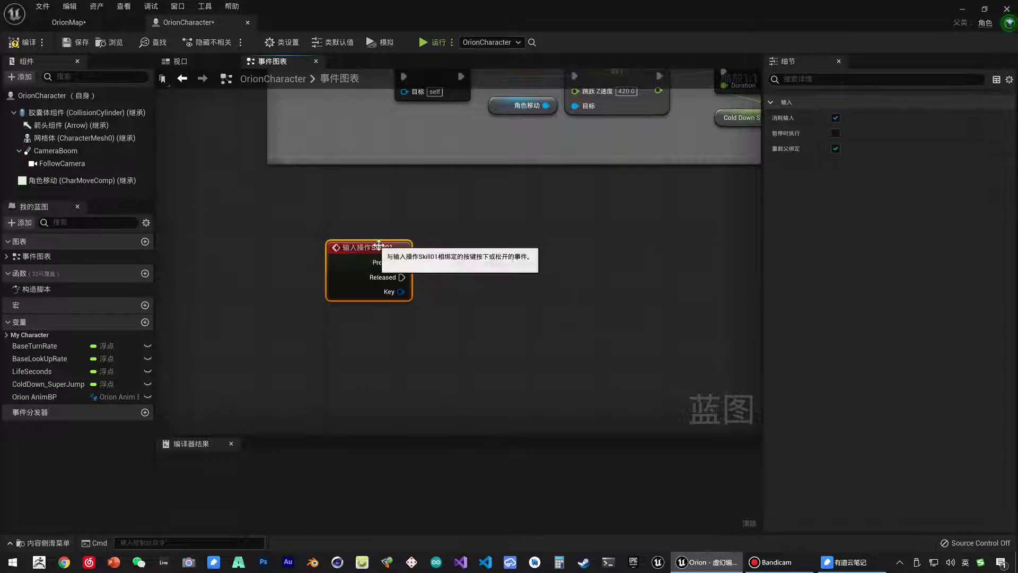
drag(402, 277, 461, 276)
click(401, 280)
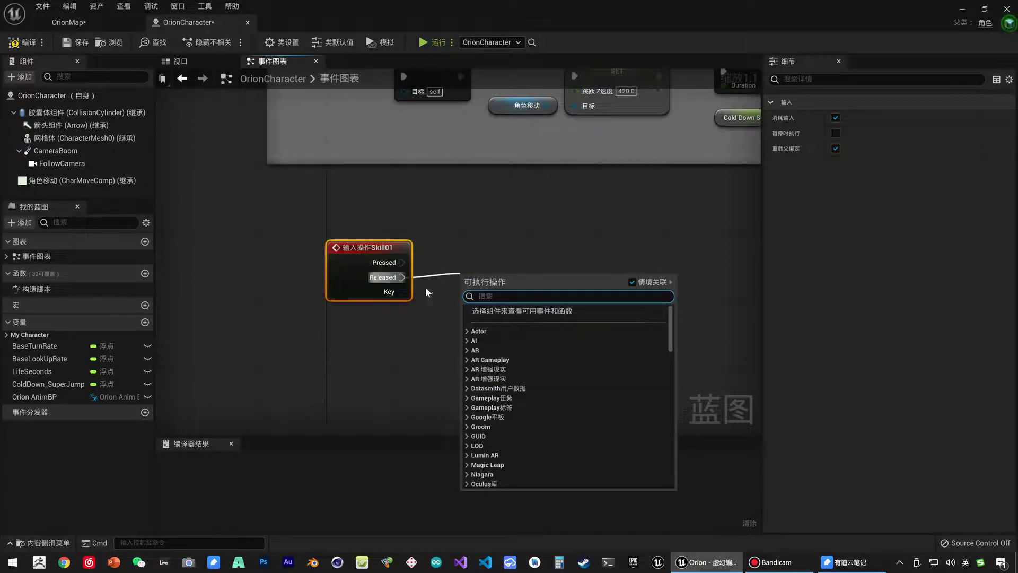
On Skill01 Released, set Orion AnimBP's Is Fireflying to true, then save the blueprint.
drag(57, 398, 421, 330)
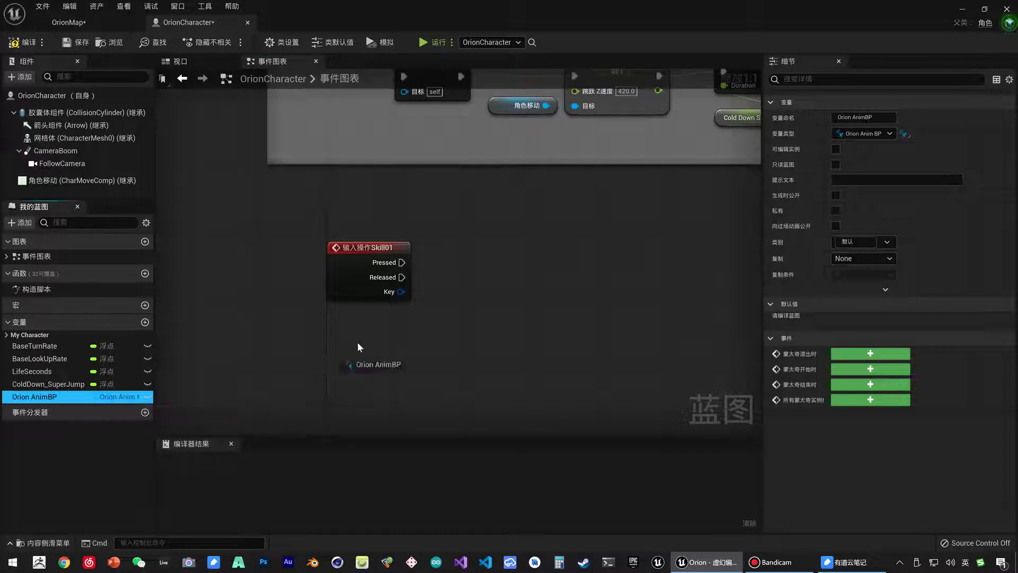
click(481, 353)
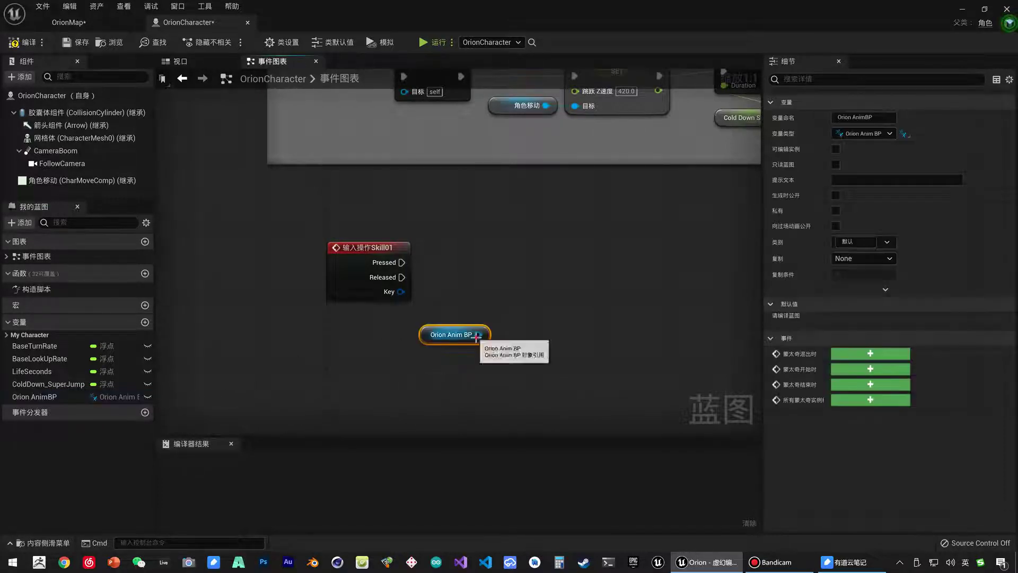
drag(479, 335, 517, 286)
text(is fl)
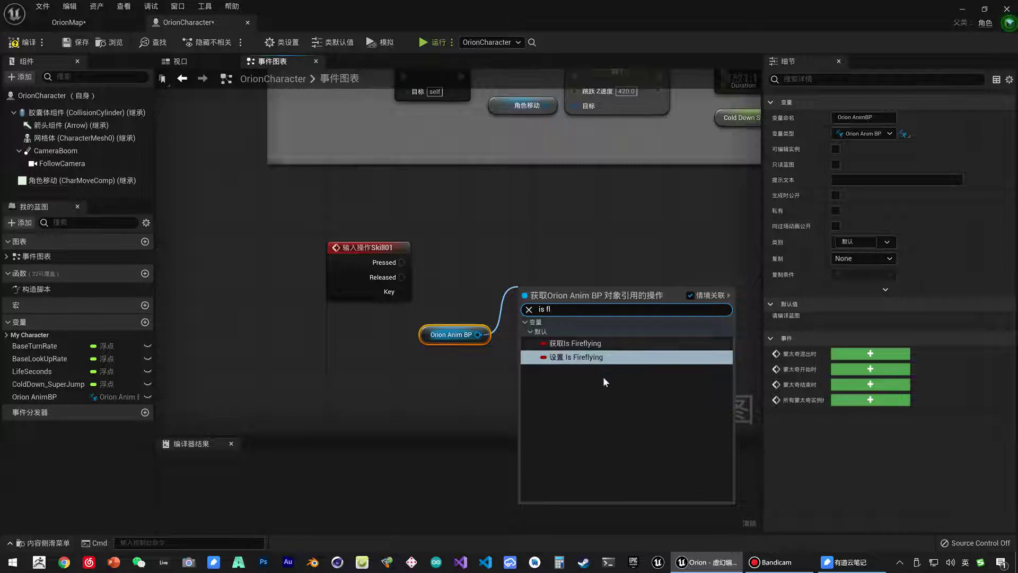
click(580, 357)
drag(560, 292, 560, 259)
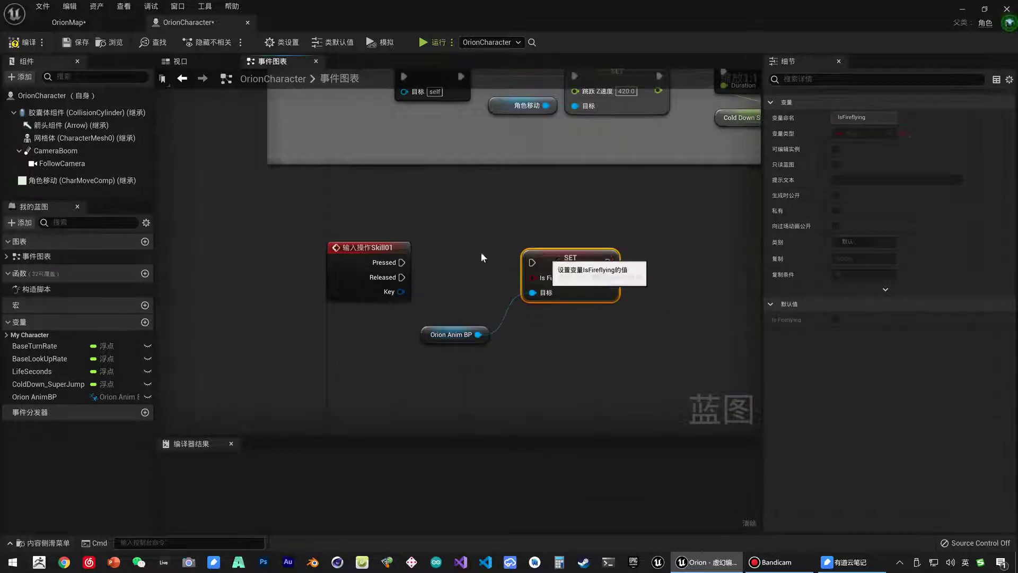
mouse_move(501, 271)
mouse_down()
mouse_move(582, 256)
mouse_move(588, 285)
mouse_up()
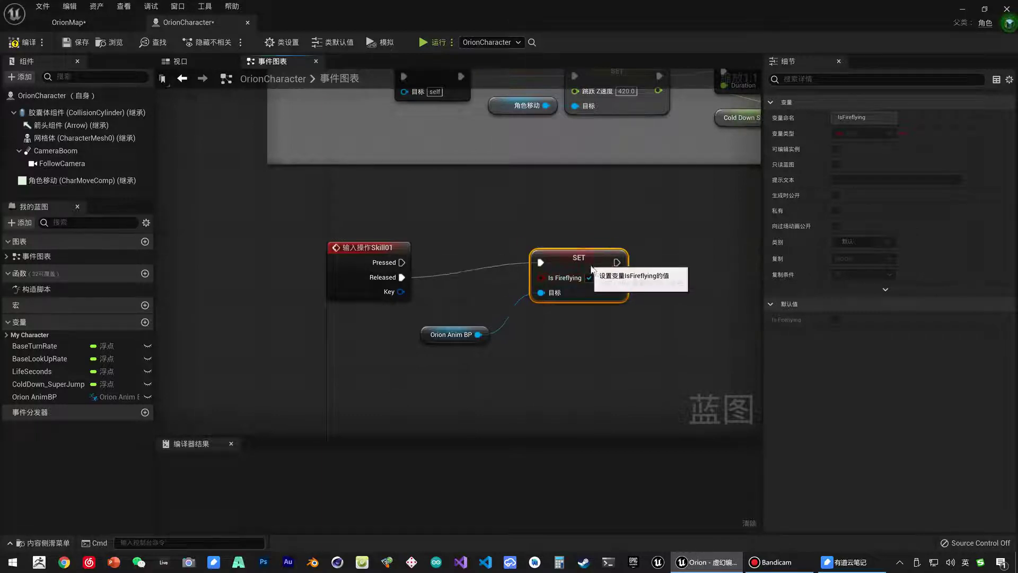
click(589, 287)
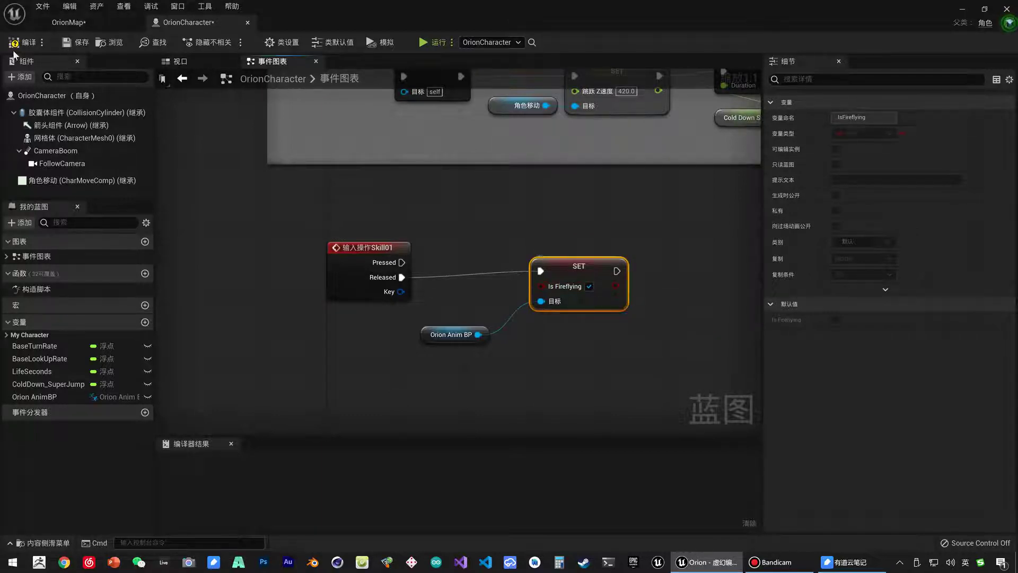
click(80, 42)
click(68, 22)
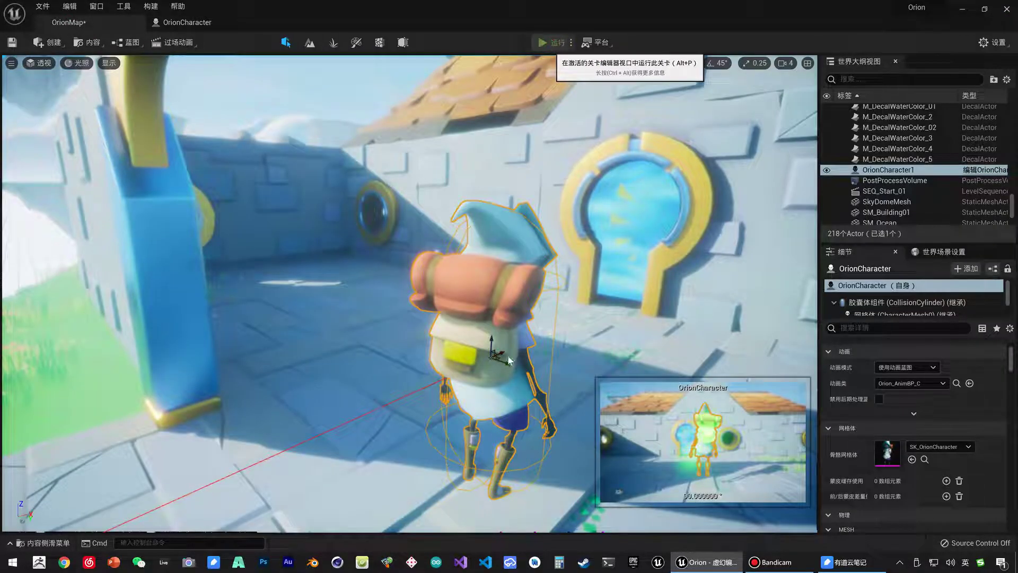
Play-test OrionMap with Alt+P, then return to the OrionCharacter blueprint.
key(alt+p)
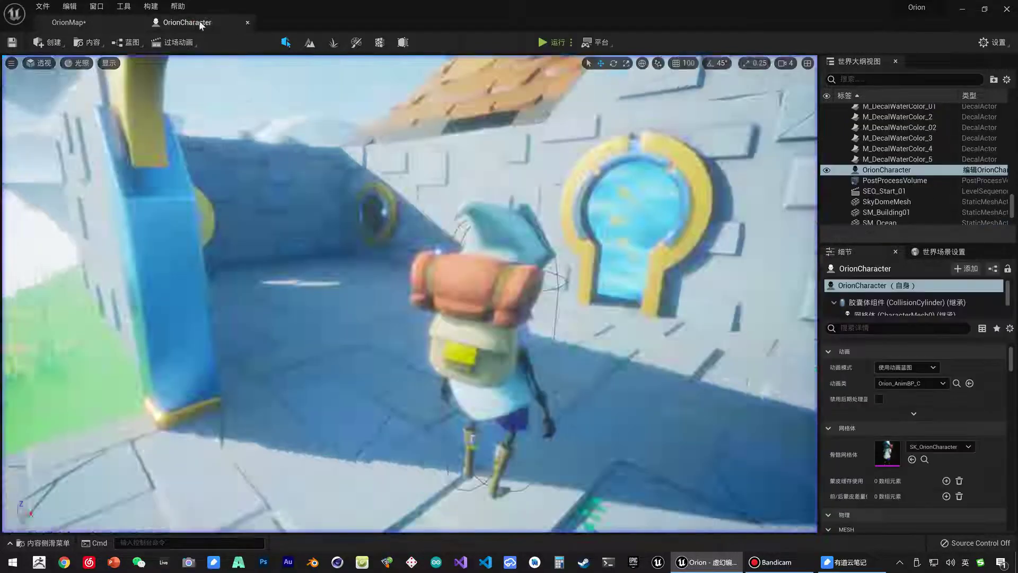
click(199, 22)
Add a Spawn System Attached node after the Is Fireflying SET node.
right_drag(622, 348, 547, 342)
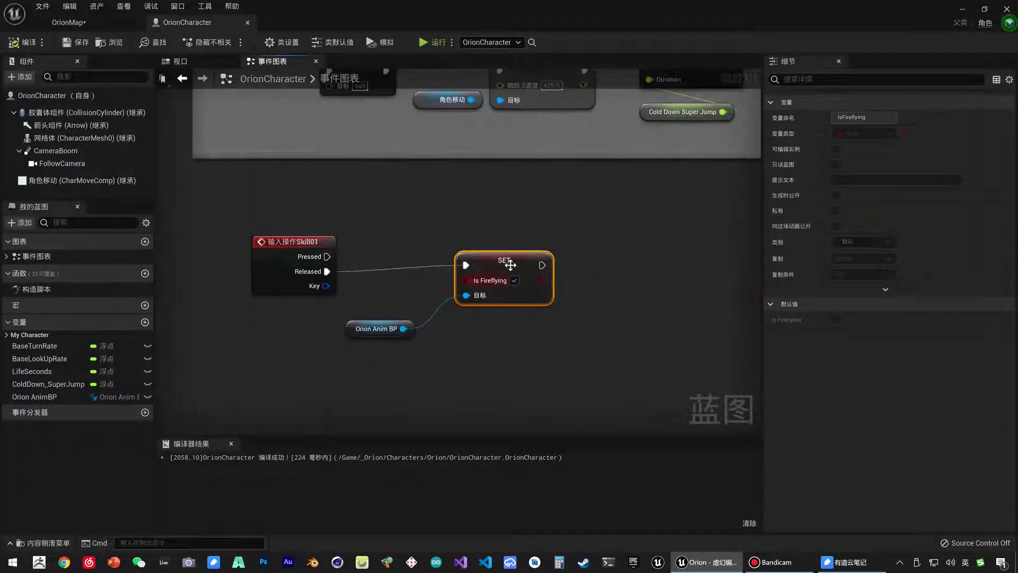
right_drag(525, 273, 354, 291)
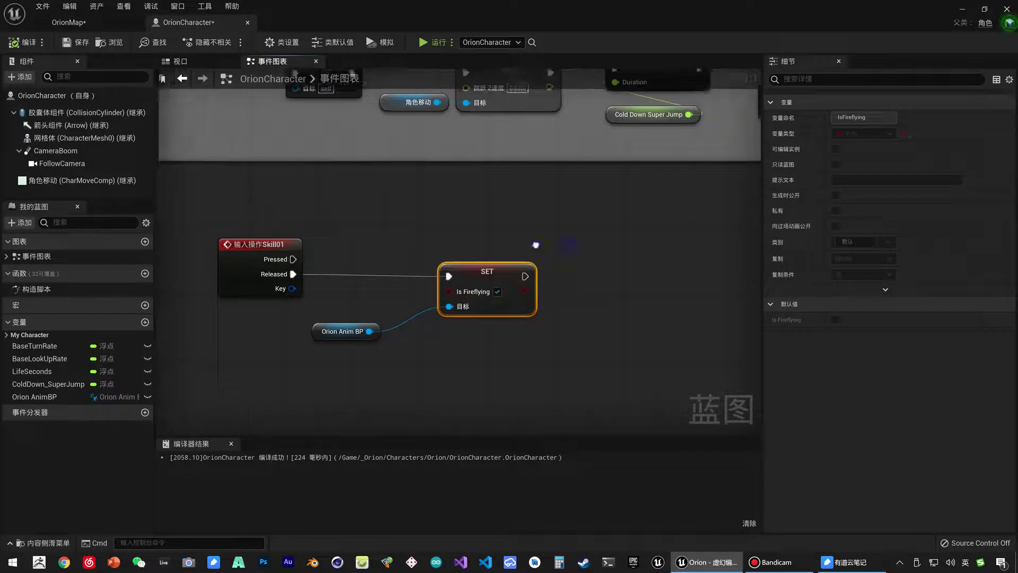
drag(370, 280, 447, 281)
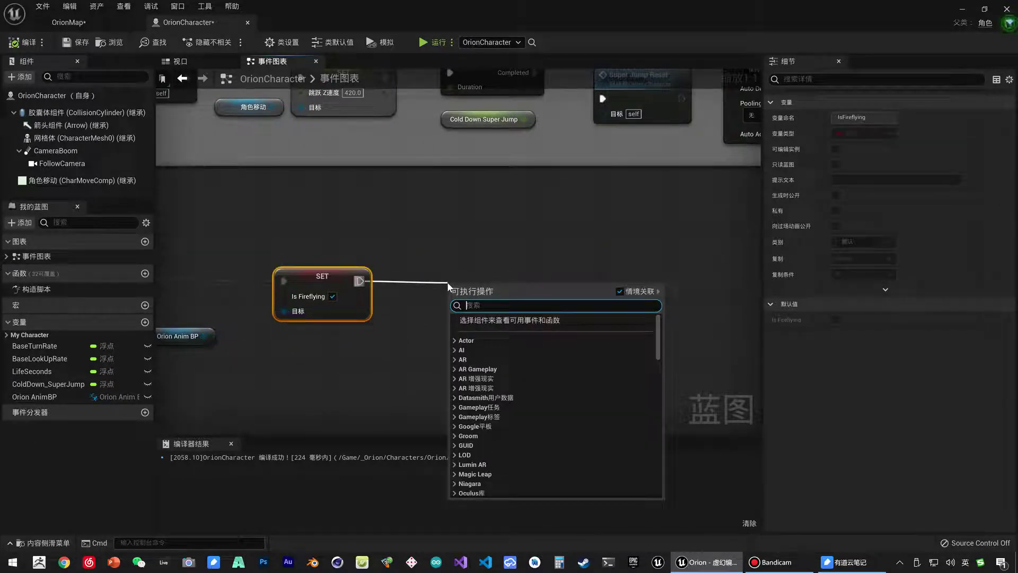
text(a)
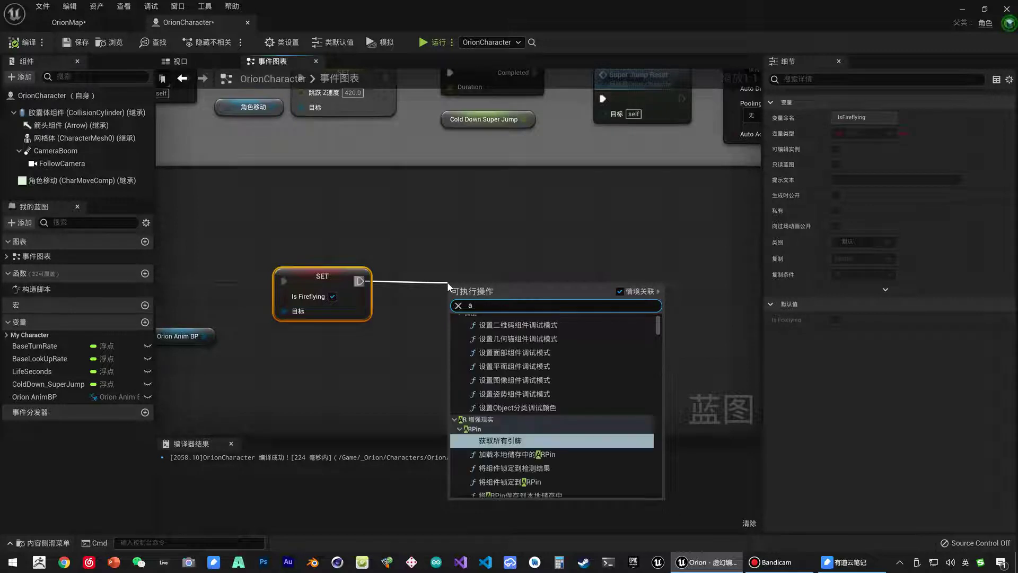
key(BackSpace)
text(spawn)
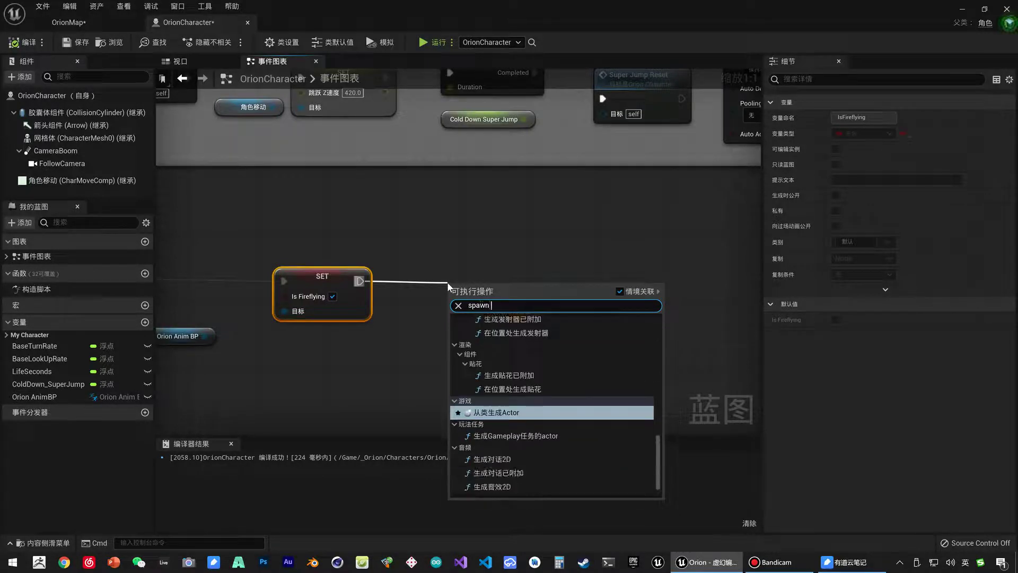
text( attac)
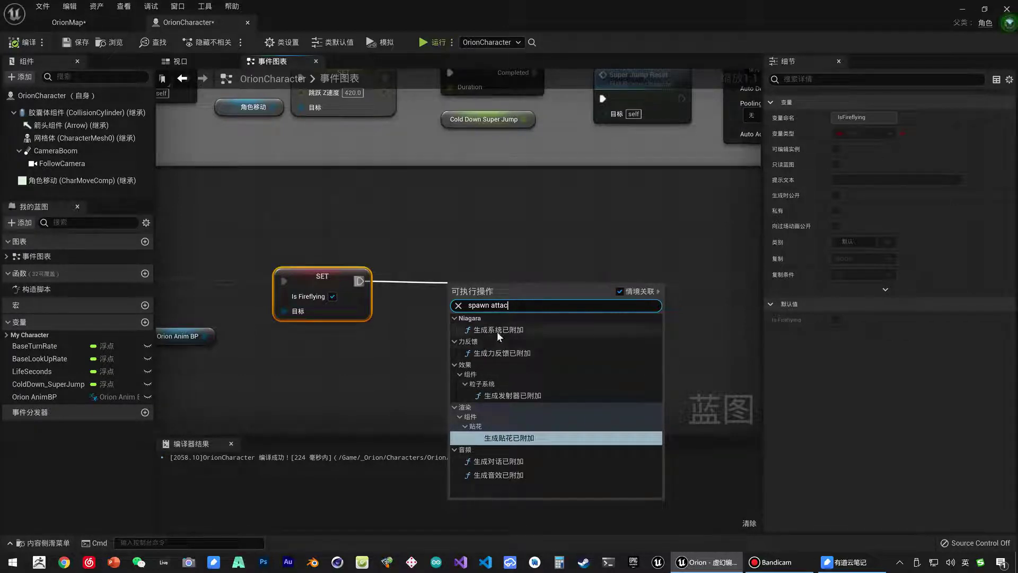
click(498, 332)
drag(517, 290, 509, 276)
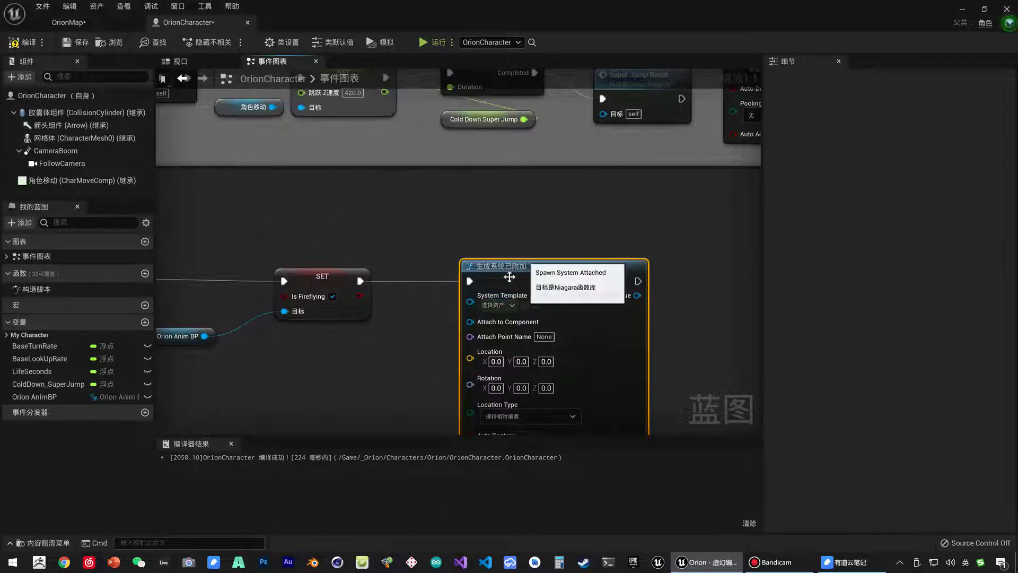
Feed the character's Mesh component into the spawn node's Attach to Component pin.
right_drag(378, 374, 415, 298)
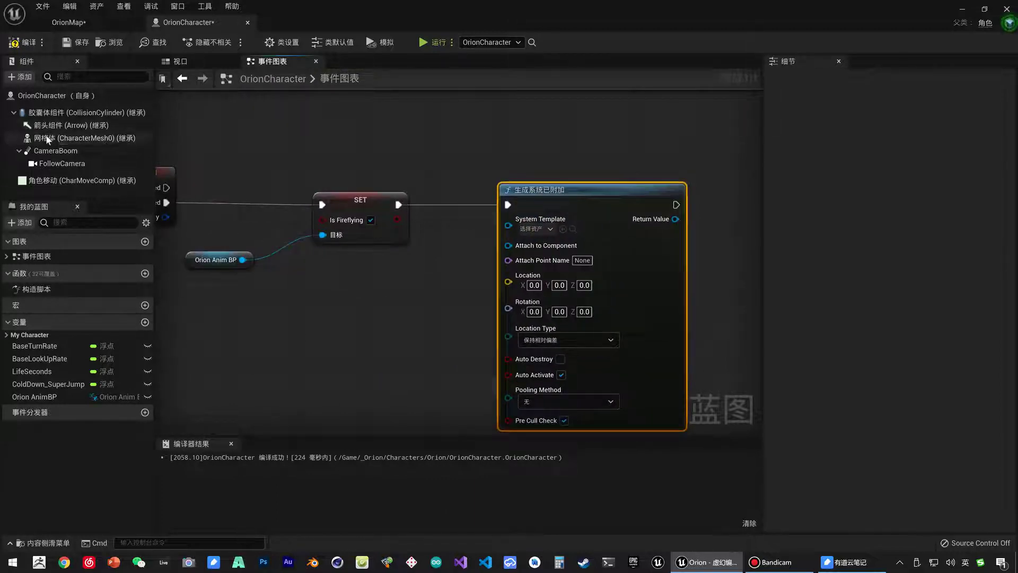
drag(48, 140, 459, 232)
drag(514, 249, 508, 246)
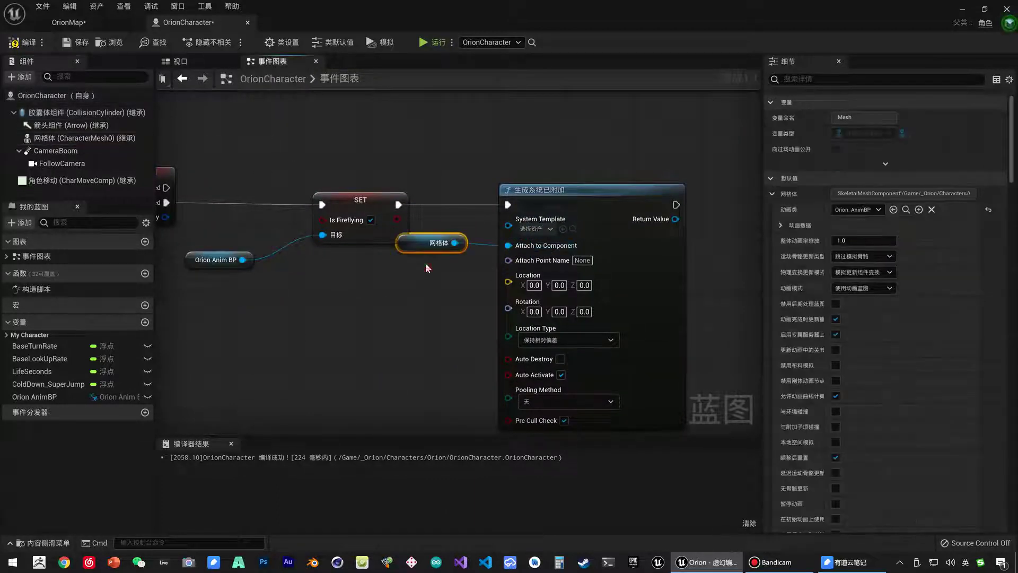
drag(427, 268, 411, 300)
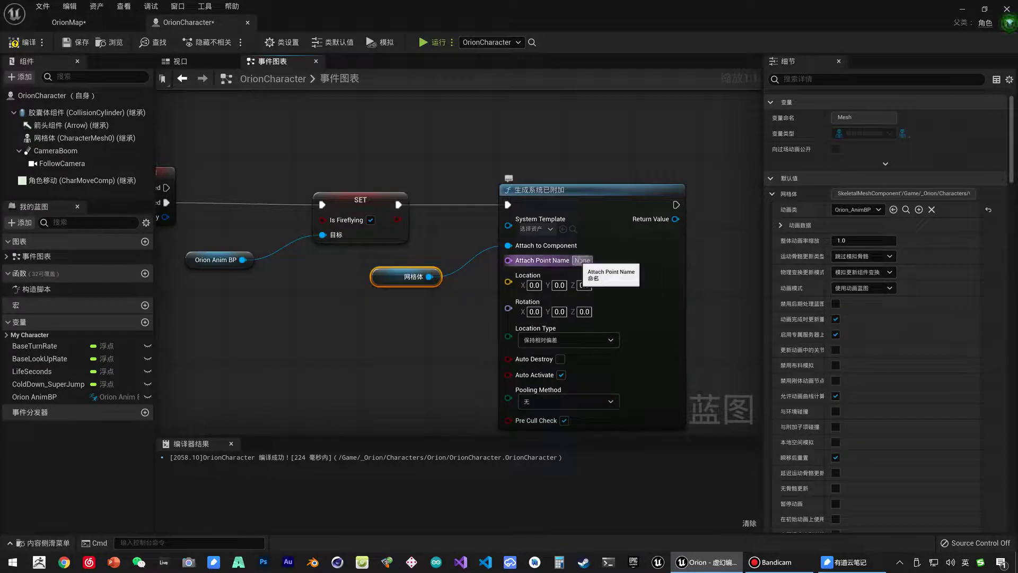
Open the SK_OrionCharacter skeletal mesh and inspect the hand_l bones.
click(79, 137)
double_click(843, 440)
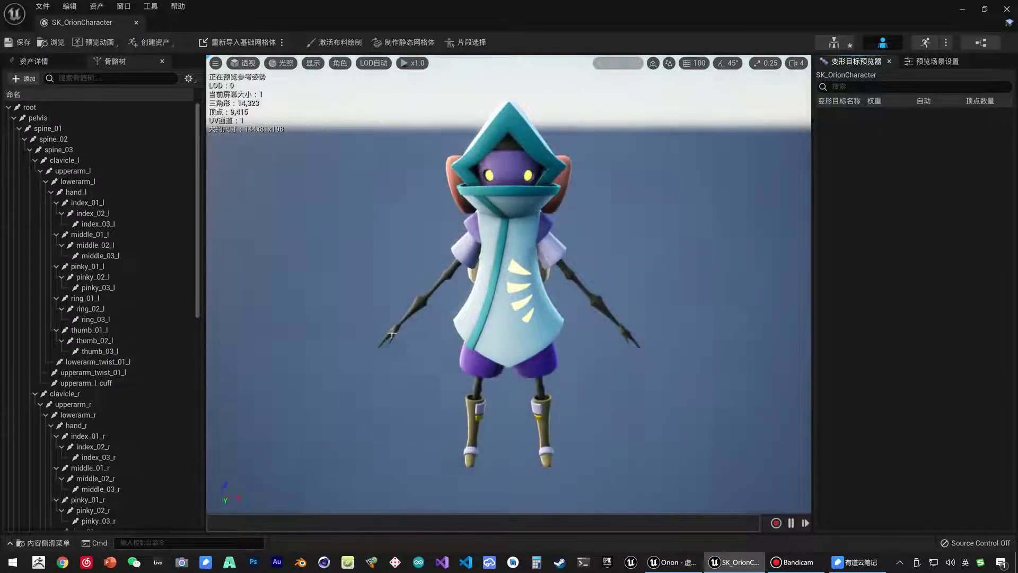
click(83, 245)
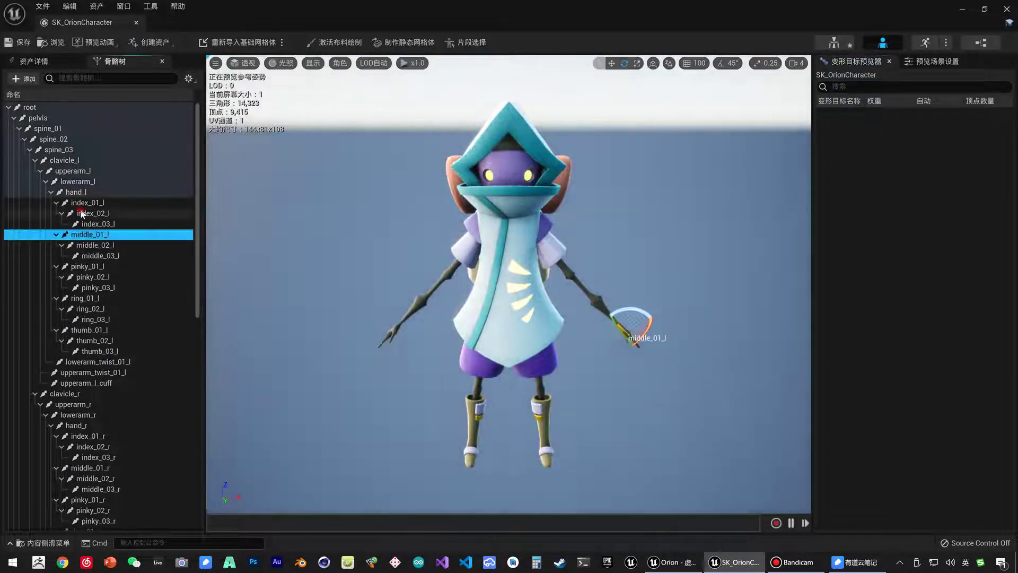
click(83, 193)
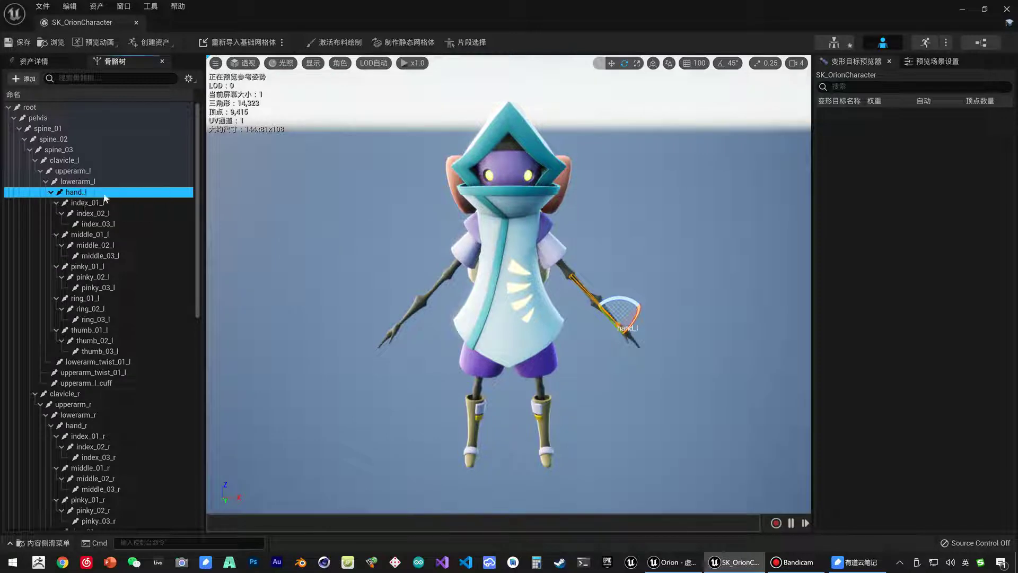
Collapse hand_l's finger bones and select hand_r to confirm the right-hand bone name.
scroll(97, 413, down, 1)
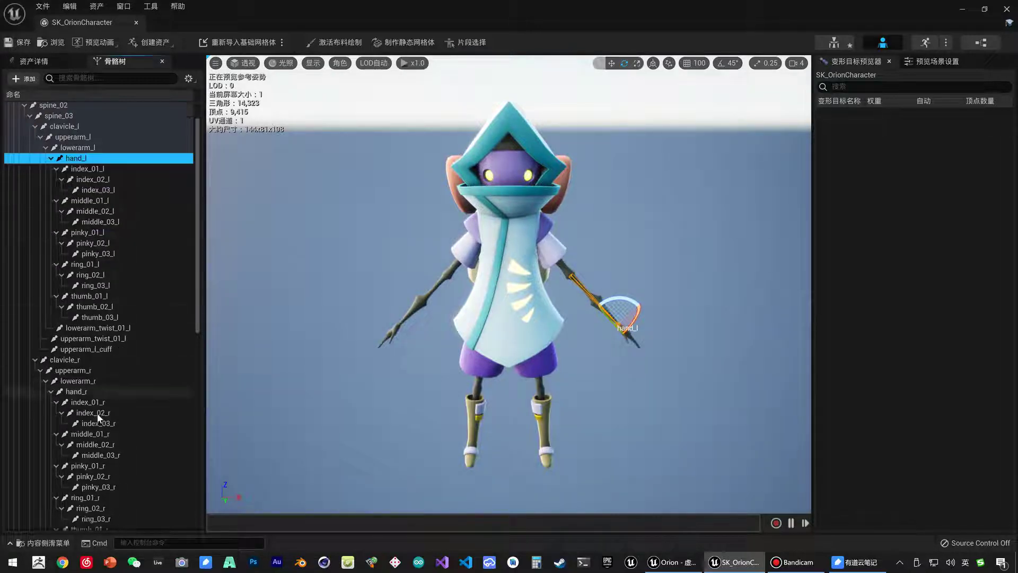
scroll(96, 413, down, 3)
scroll(97, 413, down, 3)
scroll(97, 413, down, 1)
scroll(97, 413, down, 3)
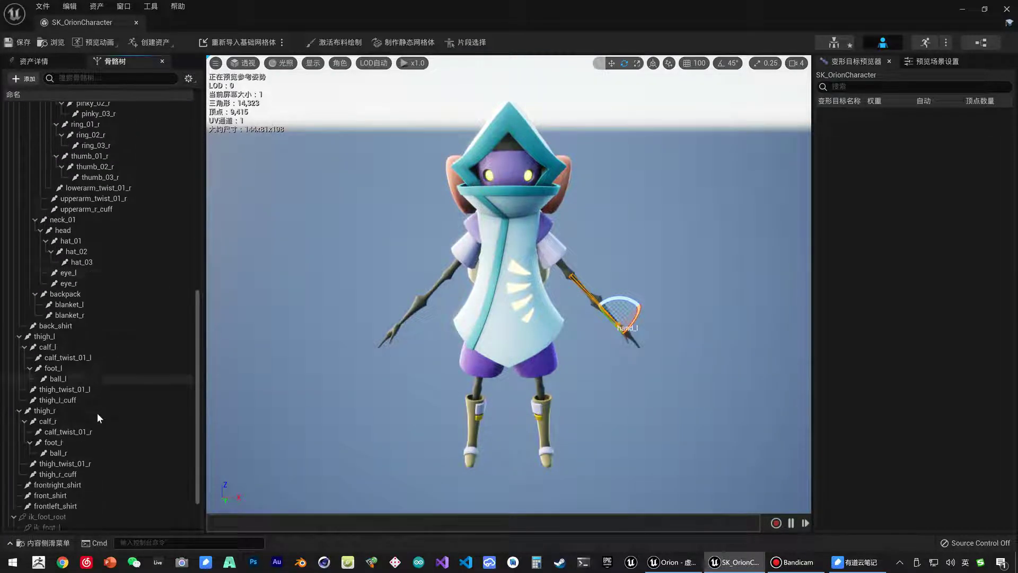
scroll(97, 412, up, 2)
scroll(97, 412, up, 2)
scroll(97, 412, up, 7)
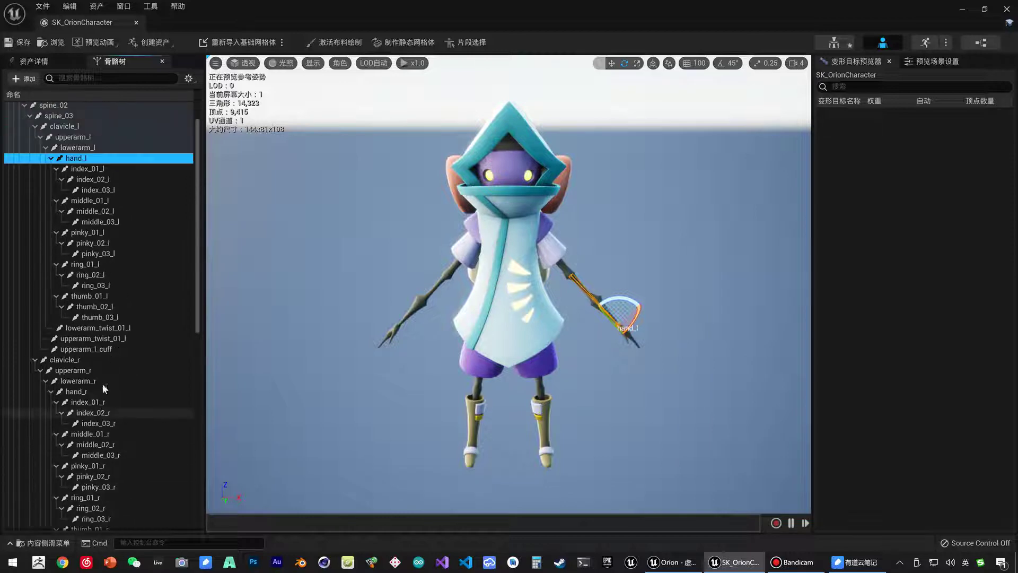
click(51, 159)
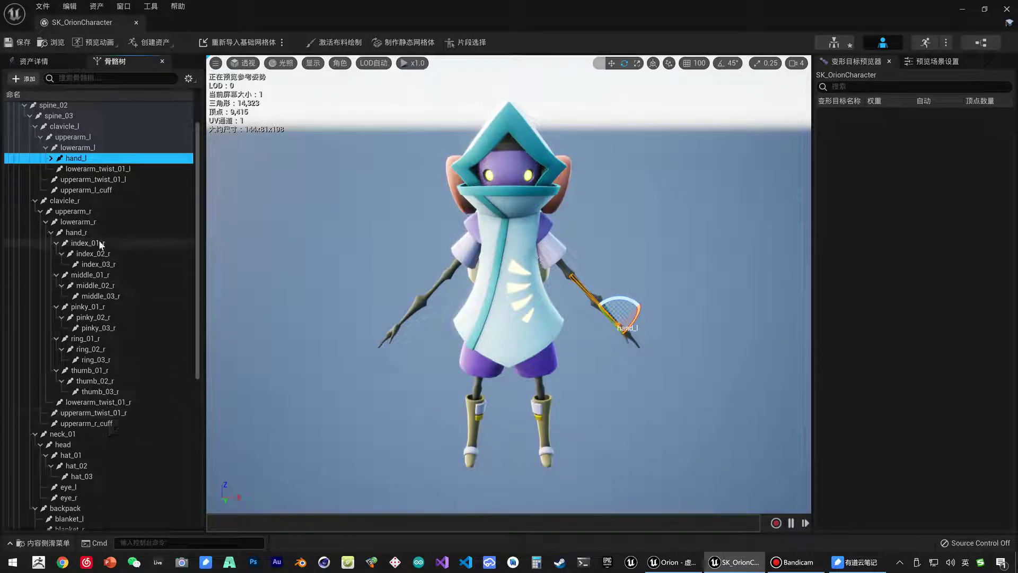
click(85, 233)
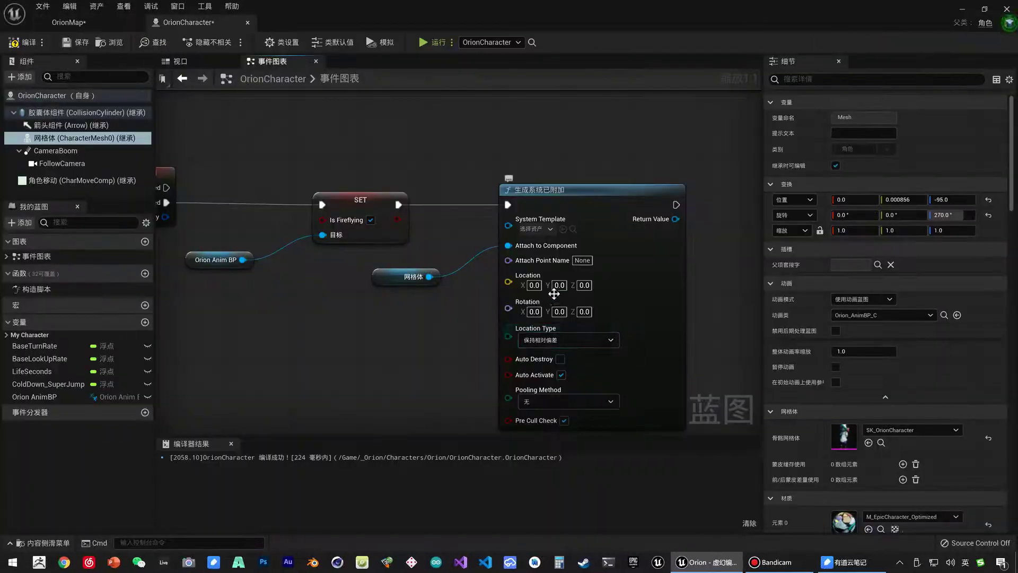
Set the spawn node's Attach Point Name to hand_r.
click(582, 260)
text(hea)
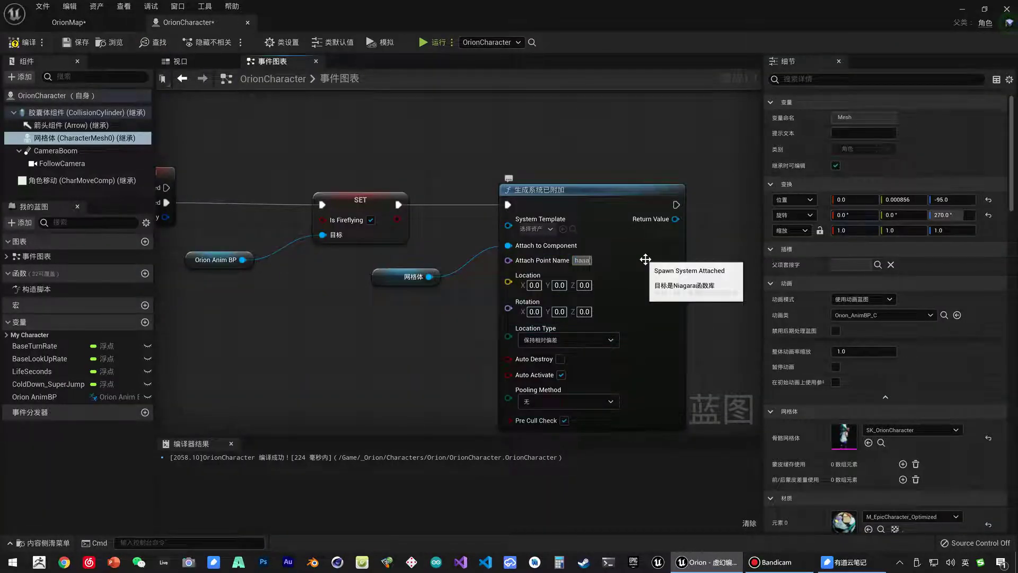
text(d_)
text(l)
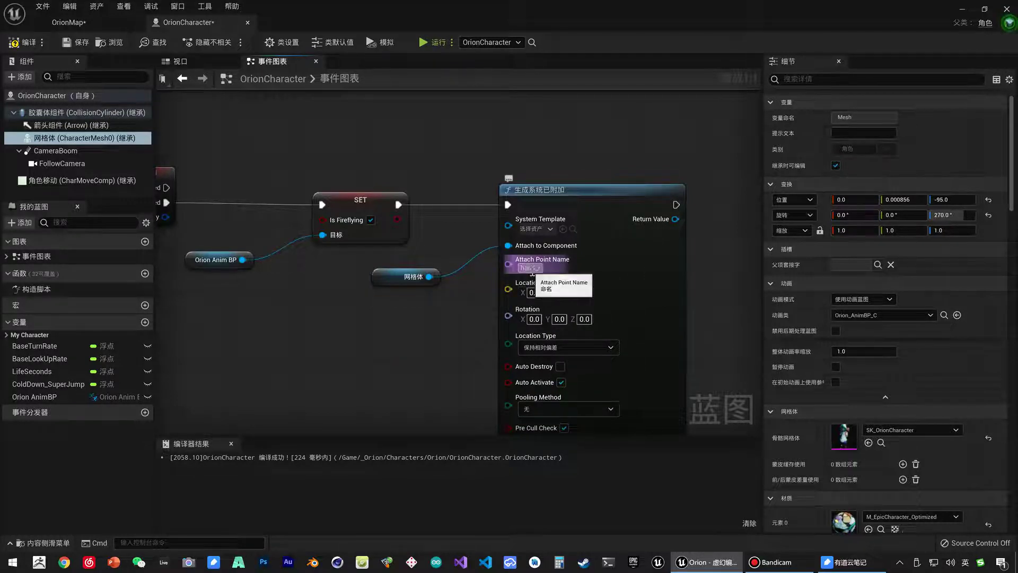
right_drag(550, 192, 395, 192)
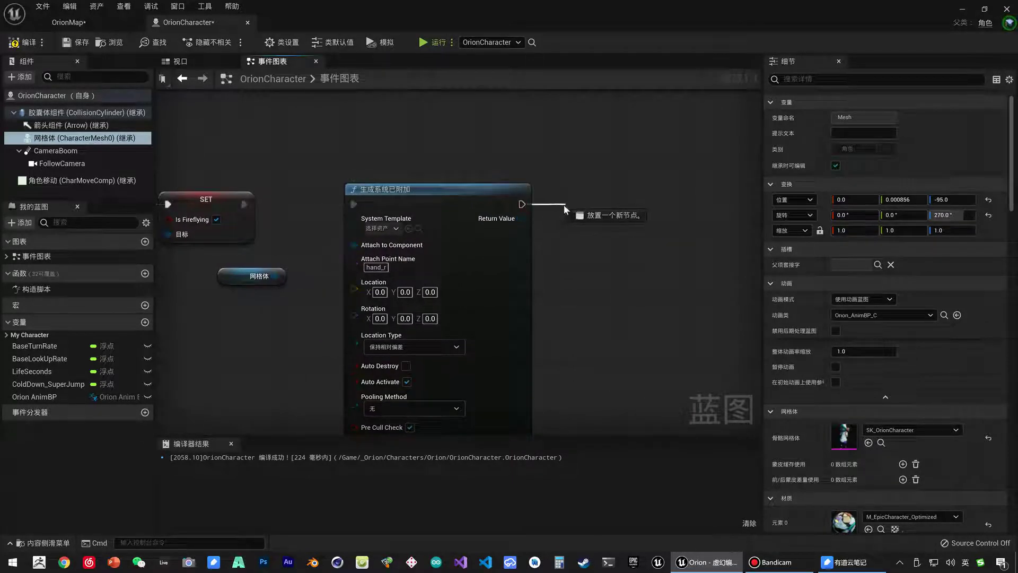
drag(564, 203, 564, 205)
key(Escape)
Paste a copy of the SET Is Fireflying and Orion Anim BP nodes after the spawn, with Is Fireflying unchecked.
right_drag(236, 170, 432, 166)
key(ctrl+x)
right_drag(551, 260, 170, 260)
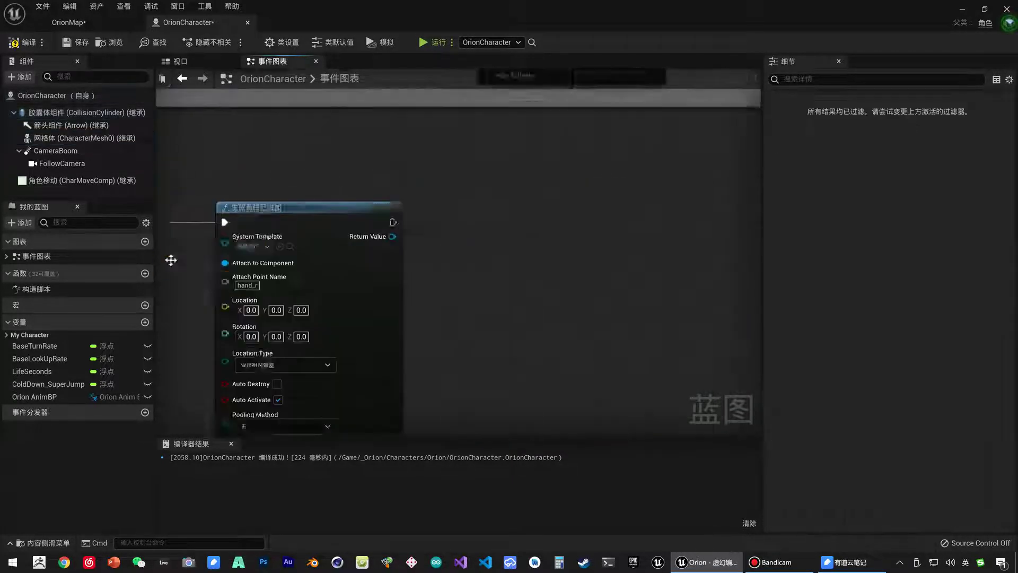
key(ctrl+v)
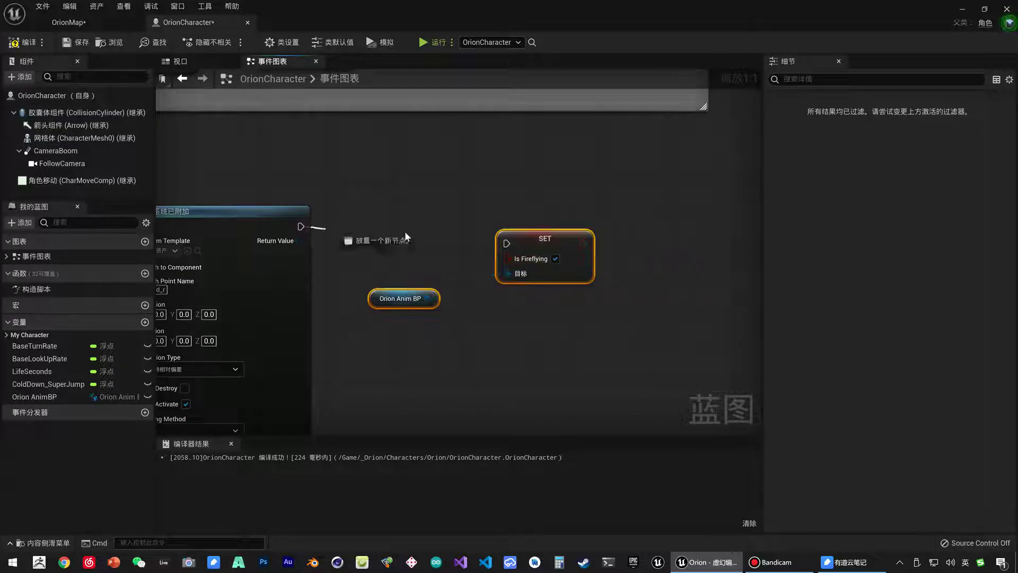
drag(508, 245, 482, 228)
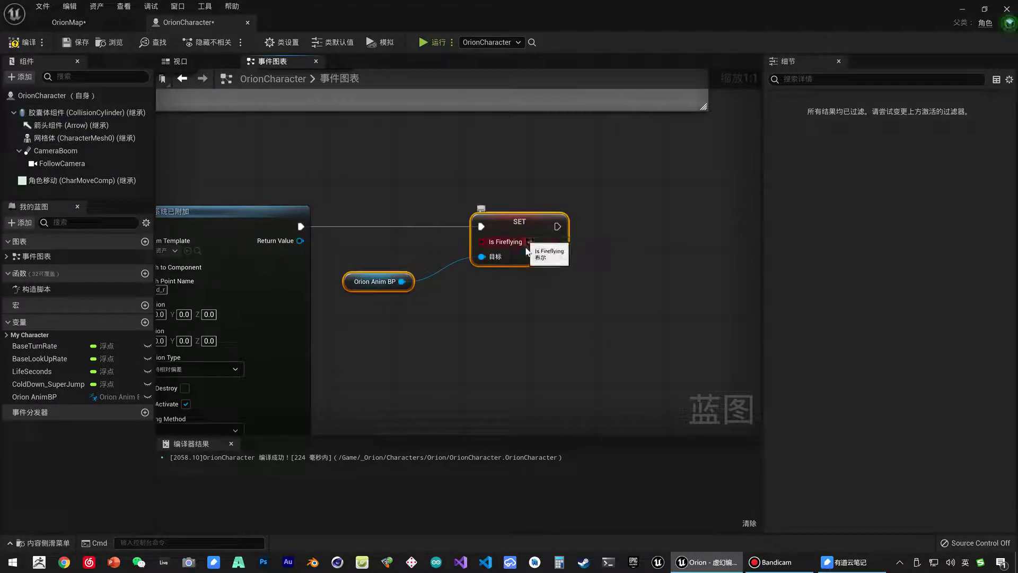
click(401, 318)
Tidy the copied Orion Anim BP and Mesh nodes around the Spawn System Attached node.
click(359, 289)
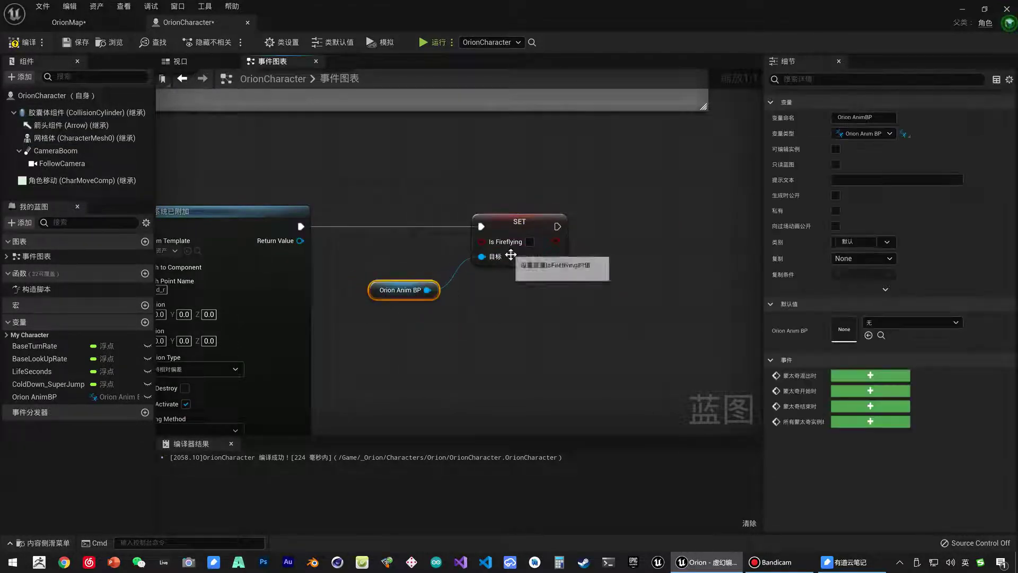
right_drag(506, 255, 736, 287)
drag(257, 258, 257, 272)
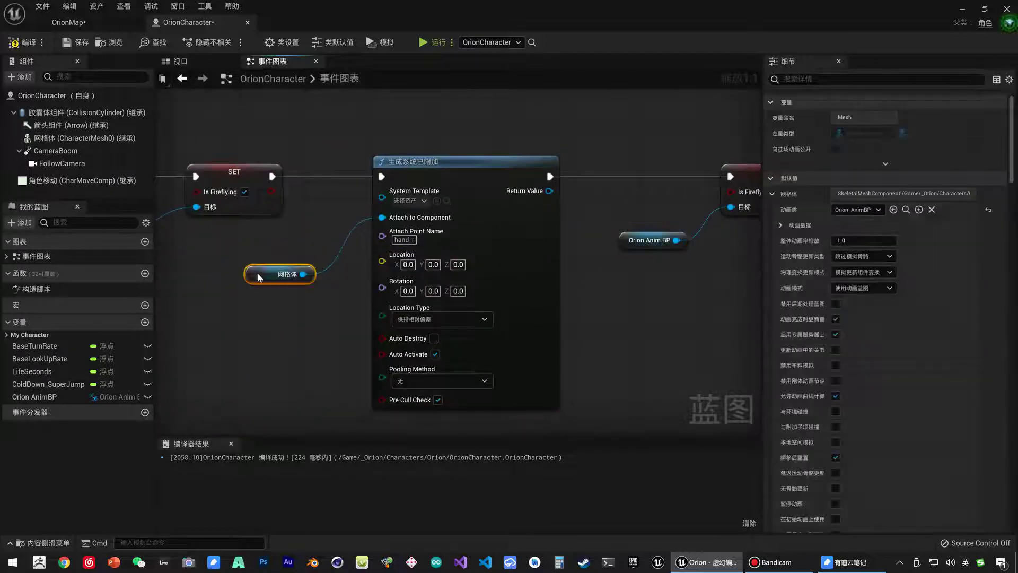
right_drag(257, 272, 410, 256)
click(611, 159)
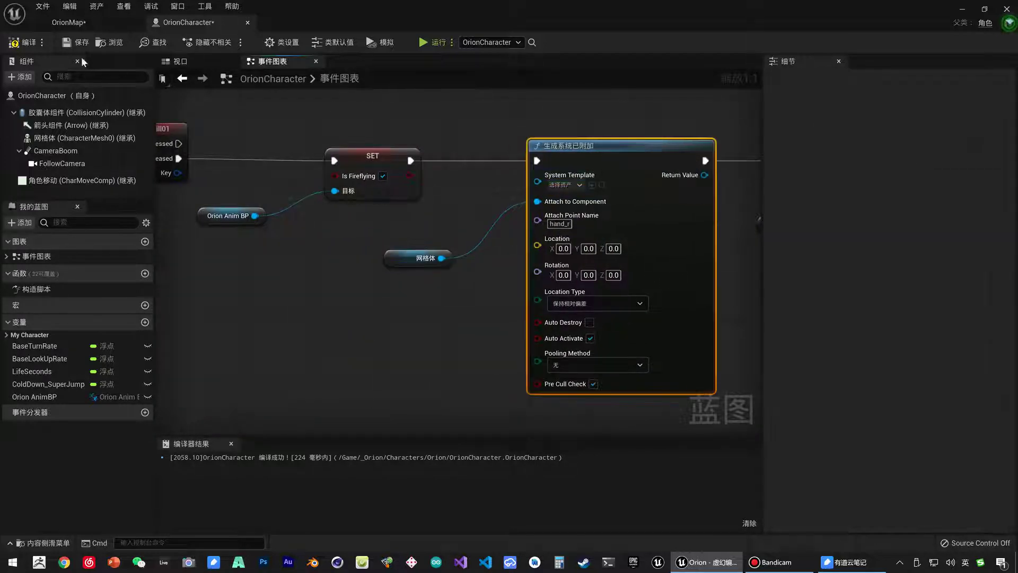
click(66, 23)
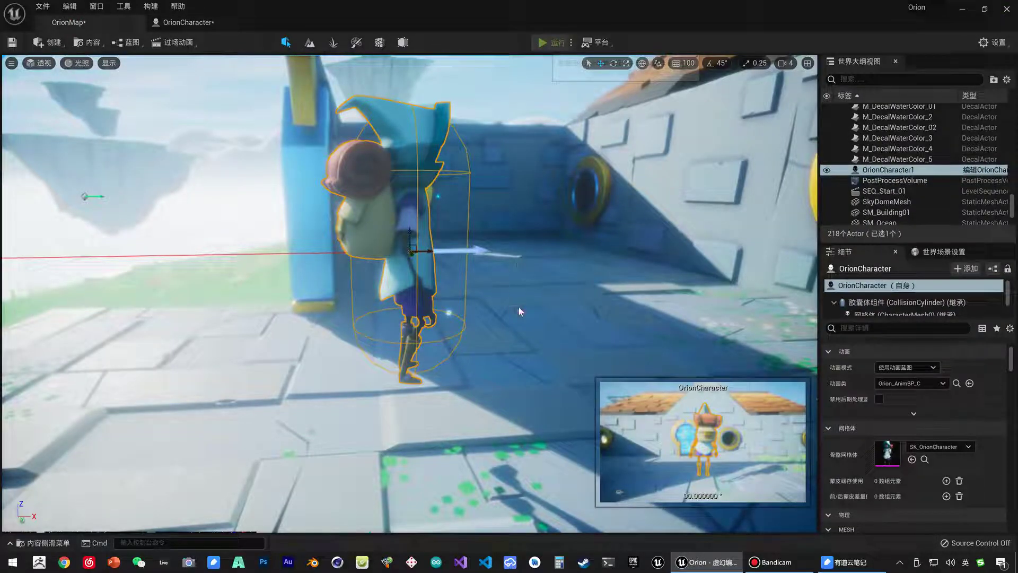
Play OrionMap, walk the character with W, stop, and return to the OrionCharacter graph.
key(alt+p)
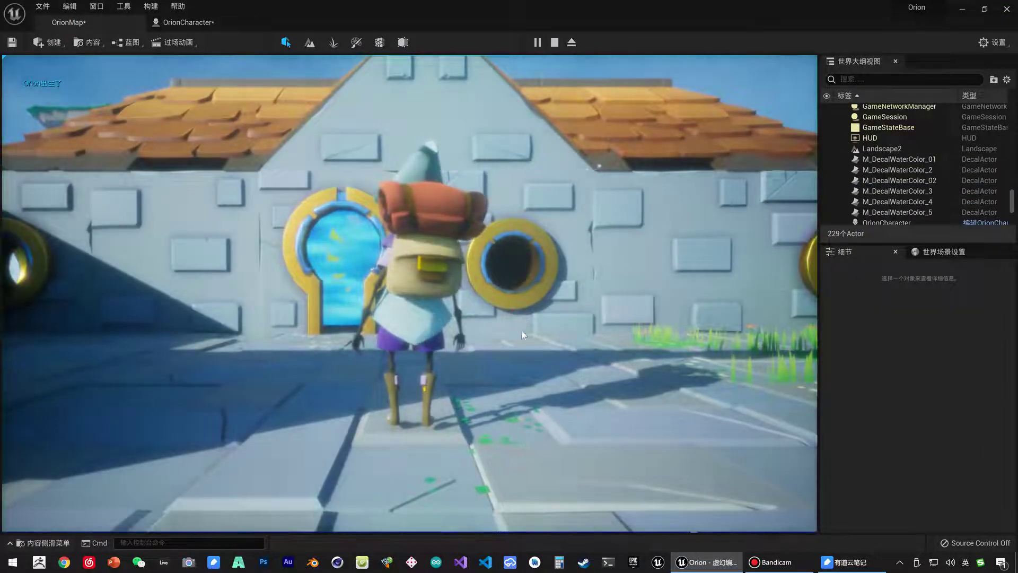
key(w)
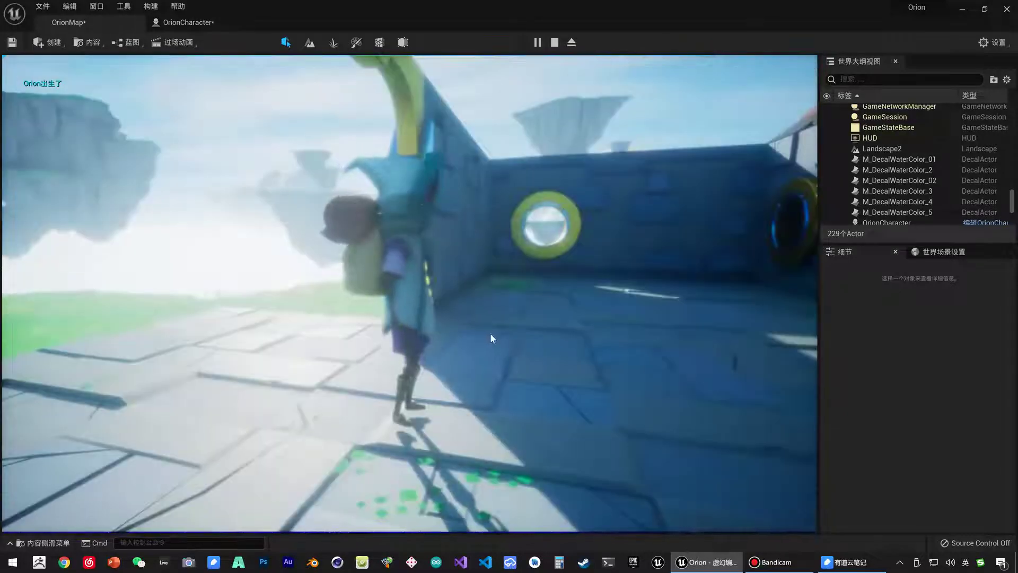
key(Escape)
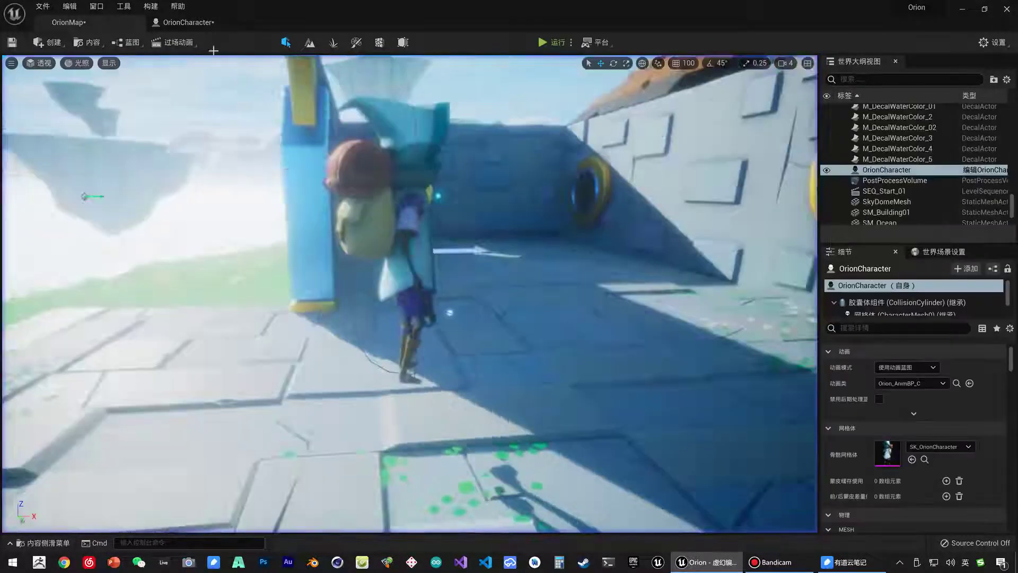
click(197, 24)
scroll(371, 262, up, 3)
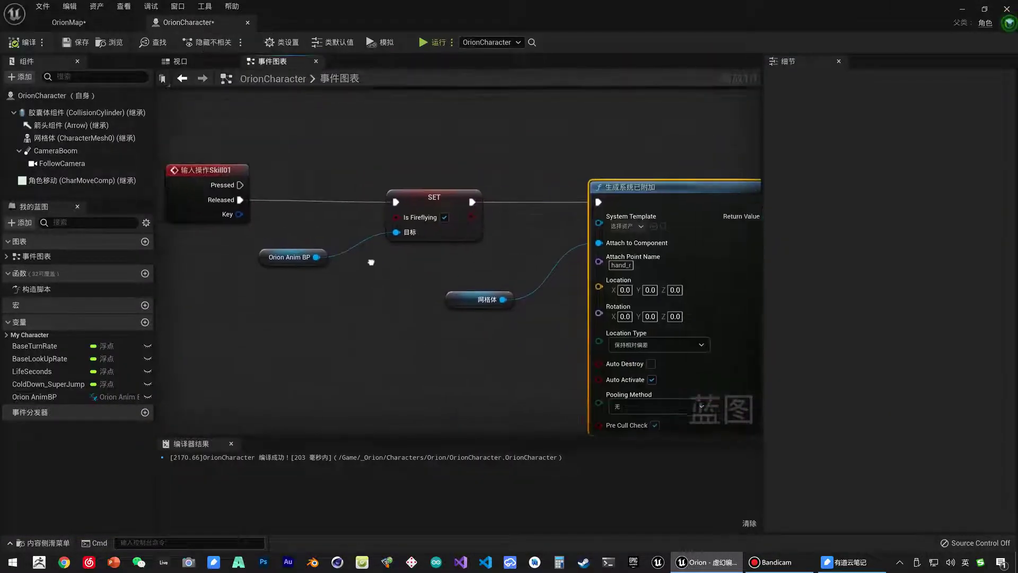
Set the Spawn System Attached node's System Template to FX_Fireflies.
right_drag(371, 262, 357, 266)
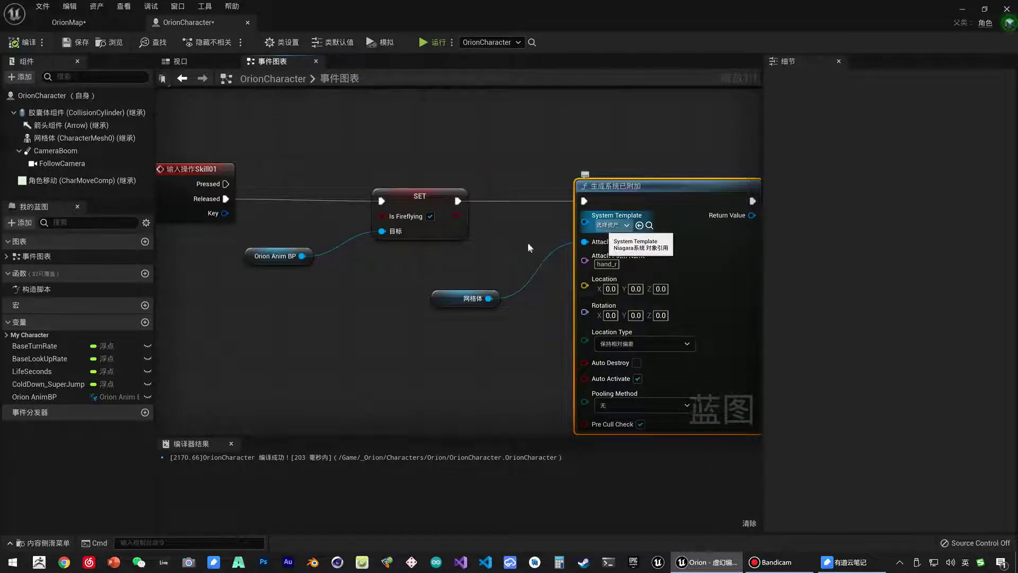
right_drag(528, 246, 482, 231)
click(480, 227)
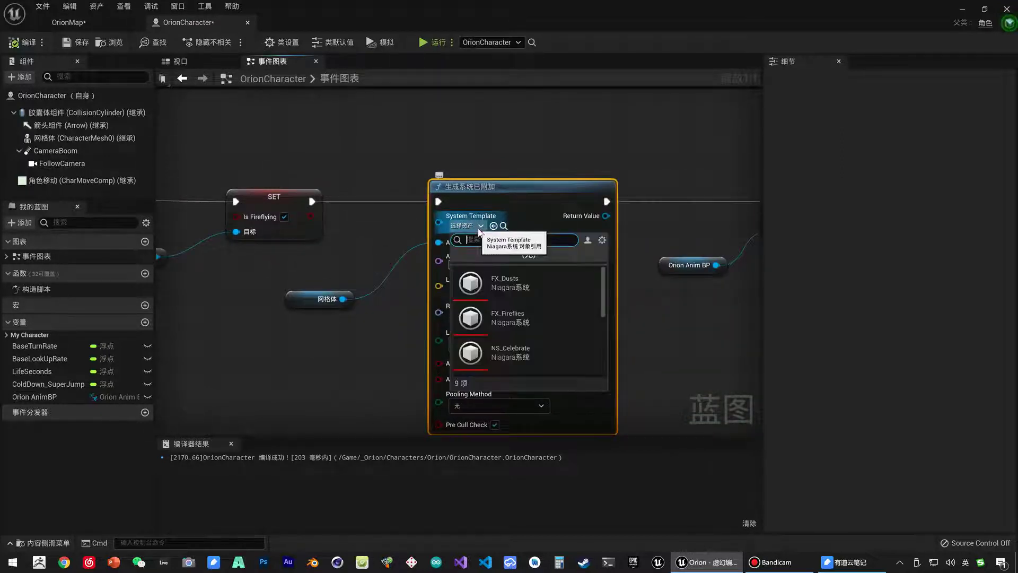
click(567, 317)
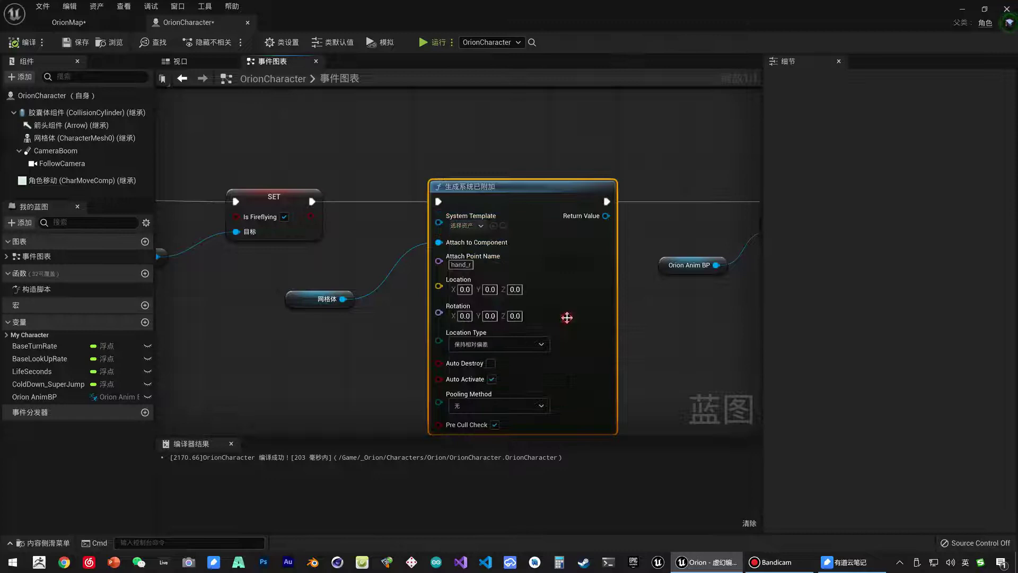
click(494, 225)
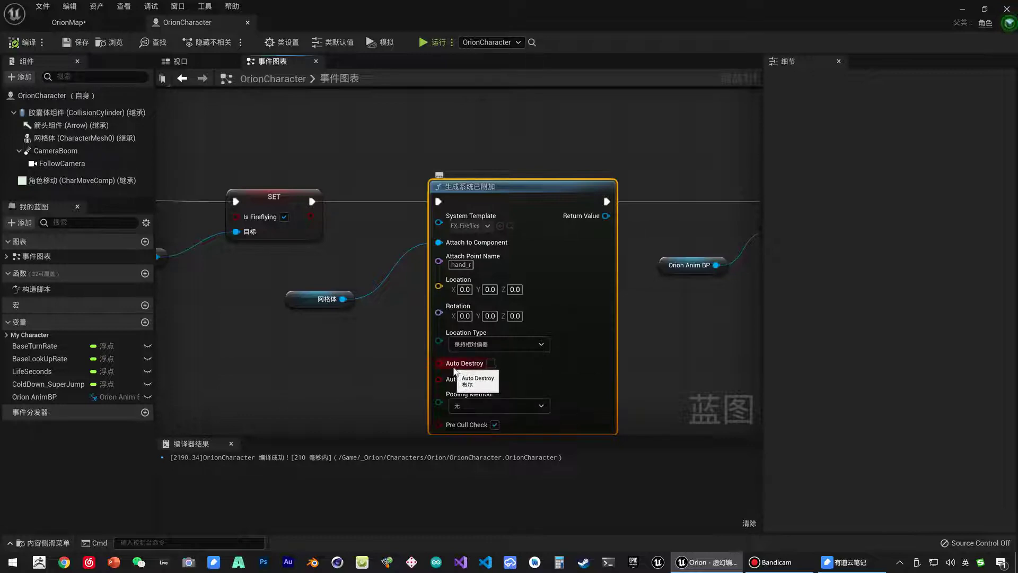
click(491, 363)
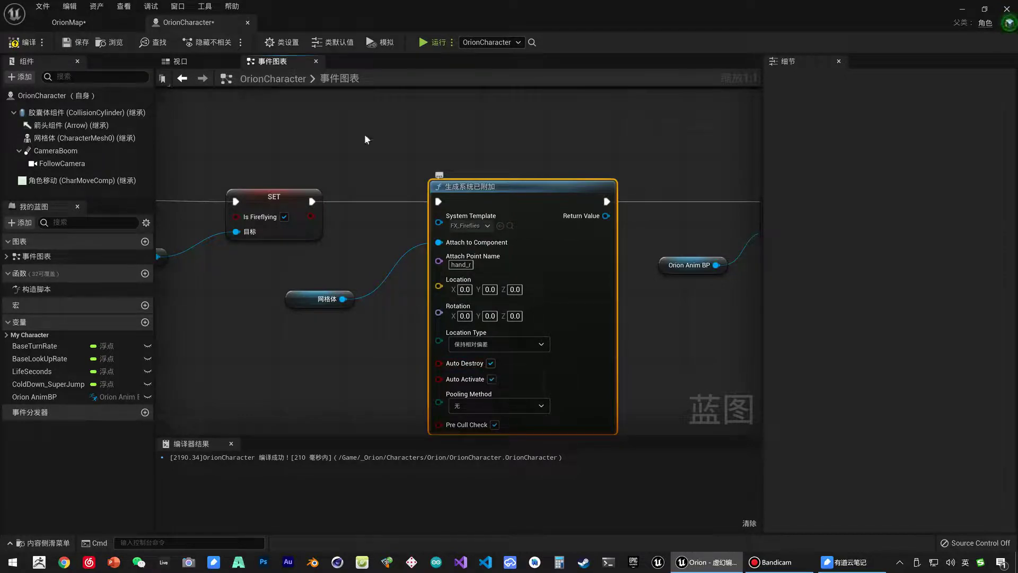
click(74, 23)
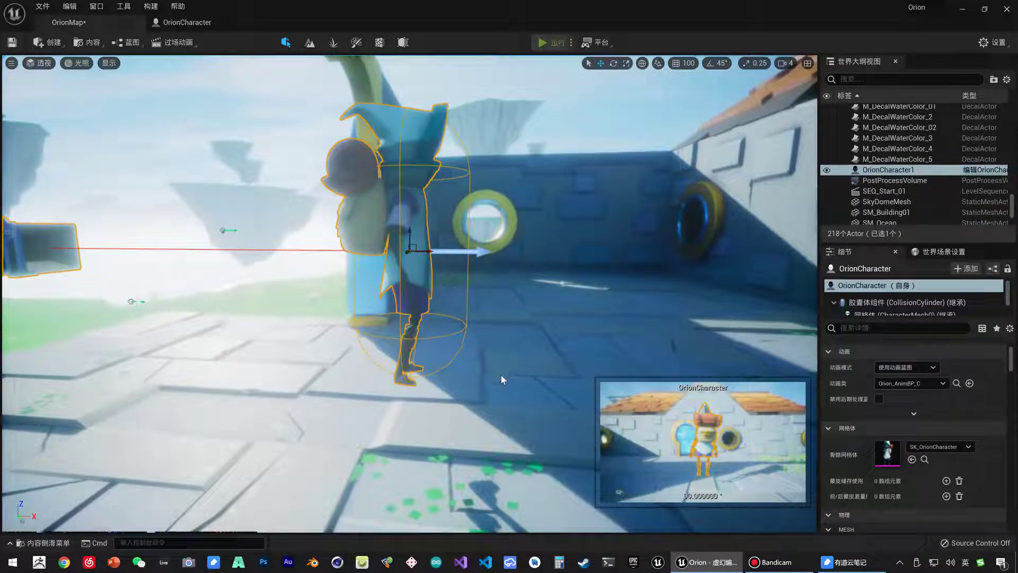
key(alt+p)
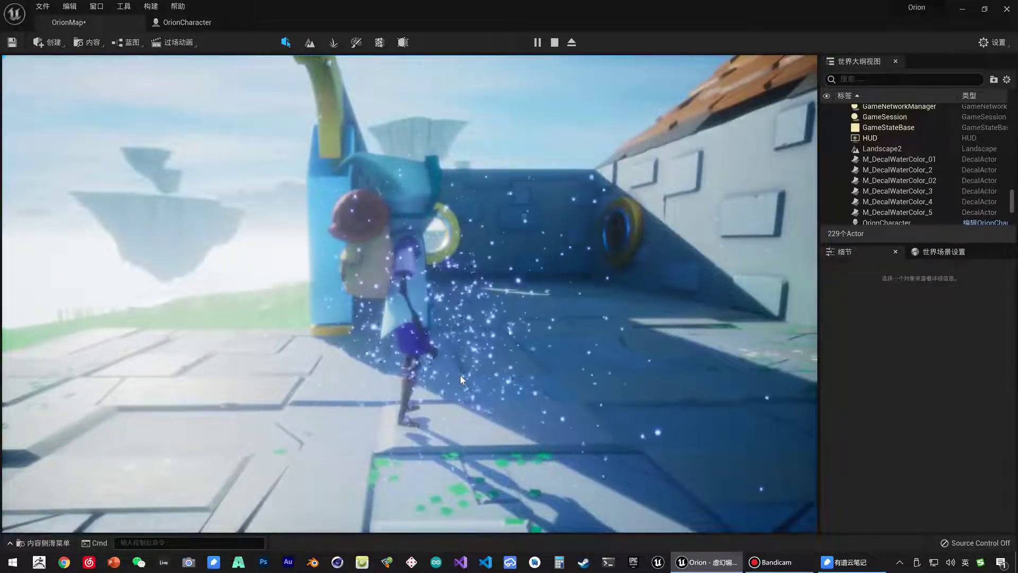
key(Escape)
click(180, 23)
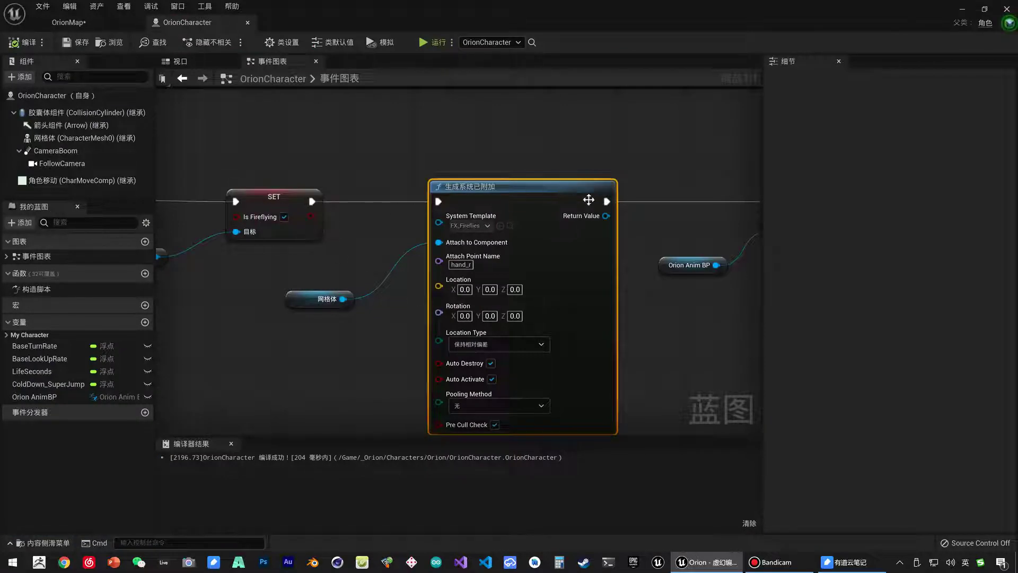
Box-select the spawn, 网格体, second SET and Orion Anim BP nodes and slide them right.
right_drag(289, 224, 425, 254)
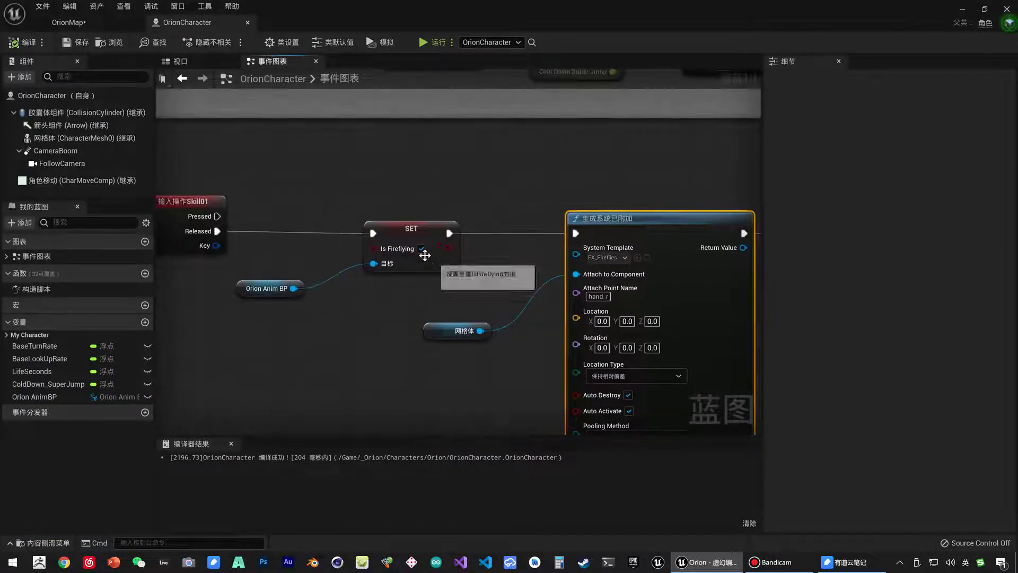
right_drag(659, 223, 212, 245)
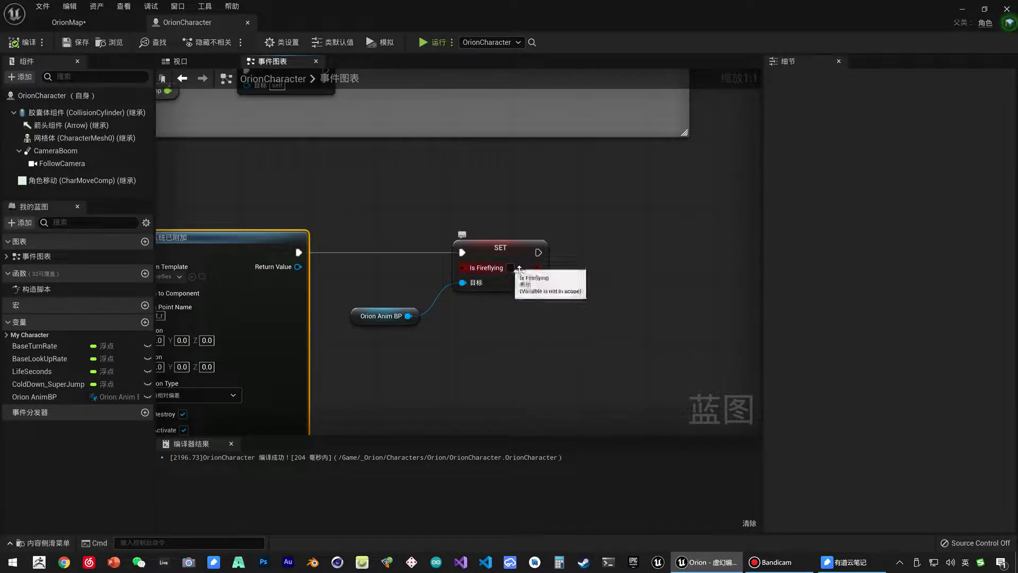
right_drag(498, 309, 692, 278)
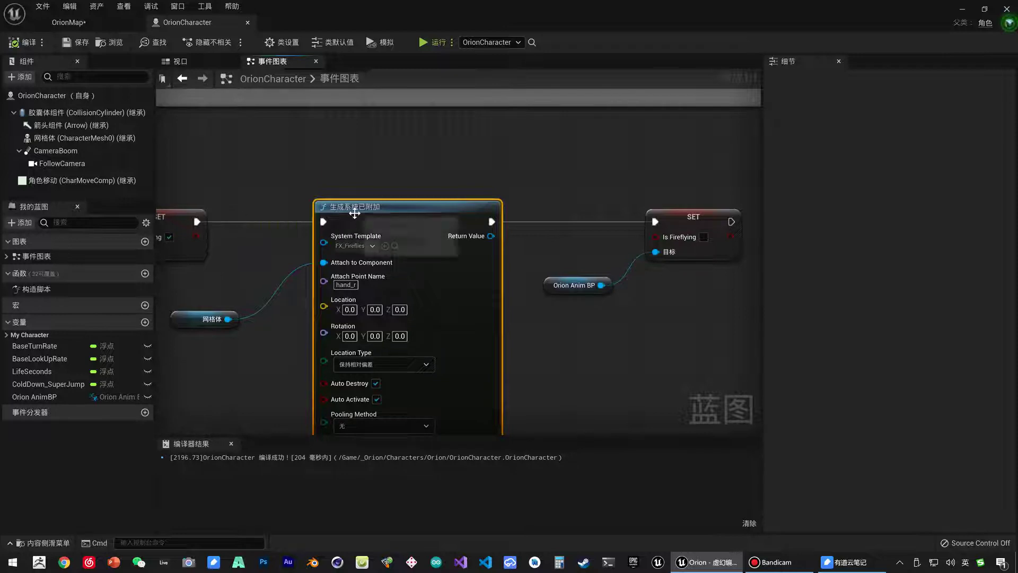
scroll(386, 256, down, 2)
drag(273, 429, 465, 230)
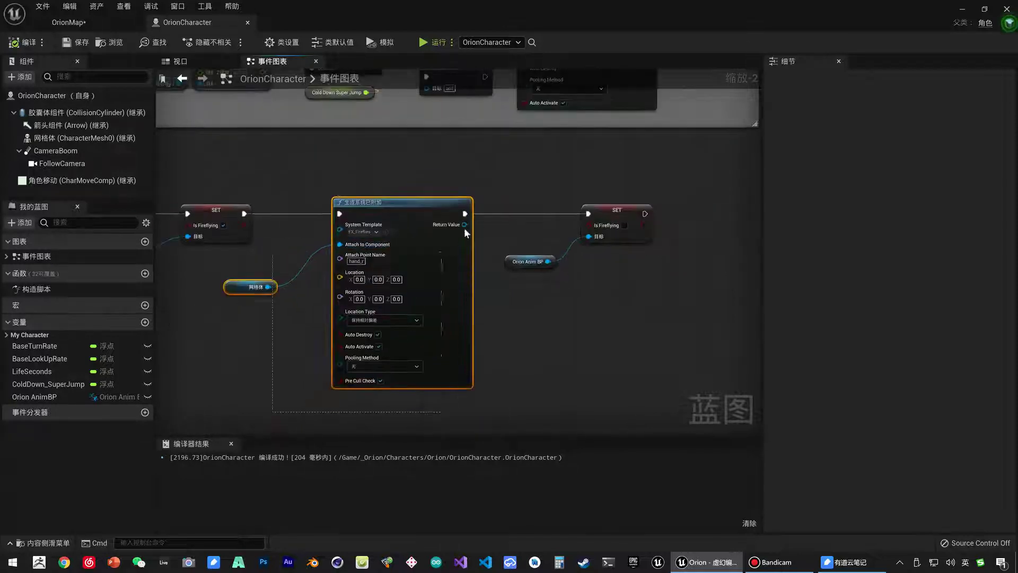
drag(620, 178, 622, 181)
drag(371, 203, 486, 203)
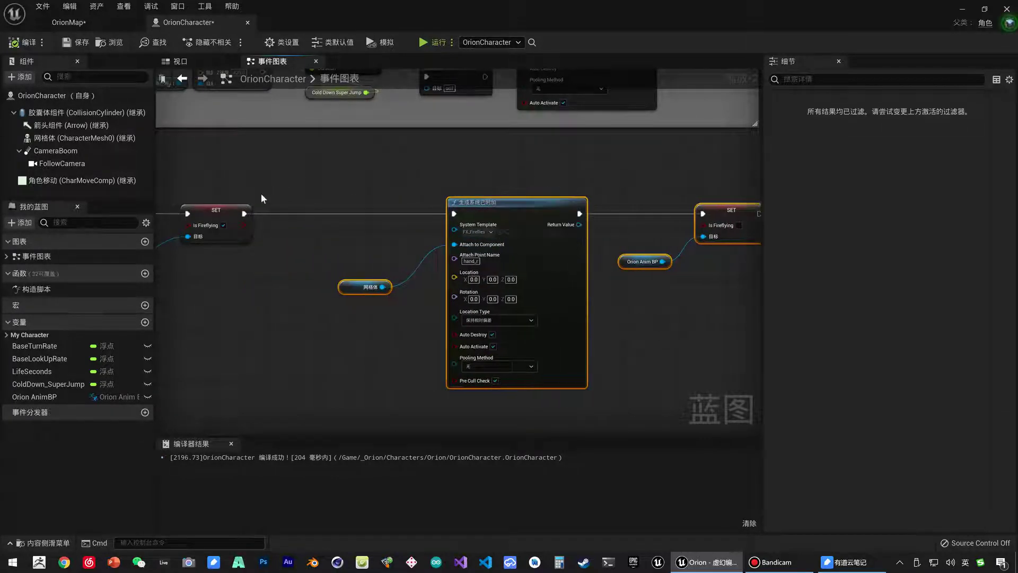
click(327, 208)
right_drag(327, 209, 375, 214)
Insert a Delay node wired from the first Is Fireflying SET's exec output.
drag(292, 219, 328, 212)
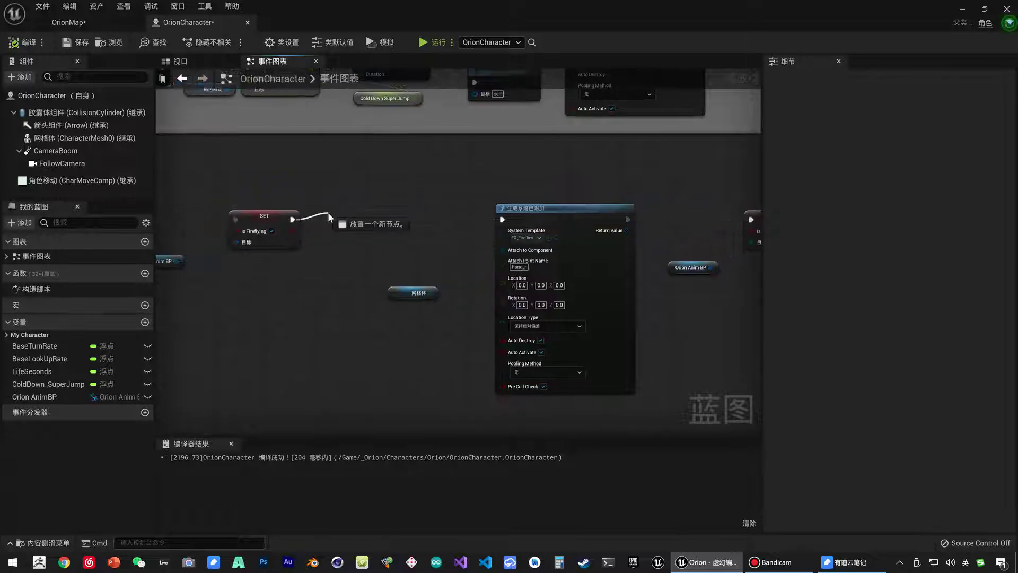
text(delay)
key(Return)
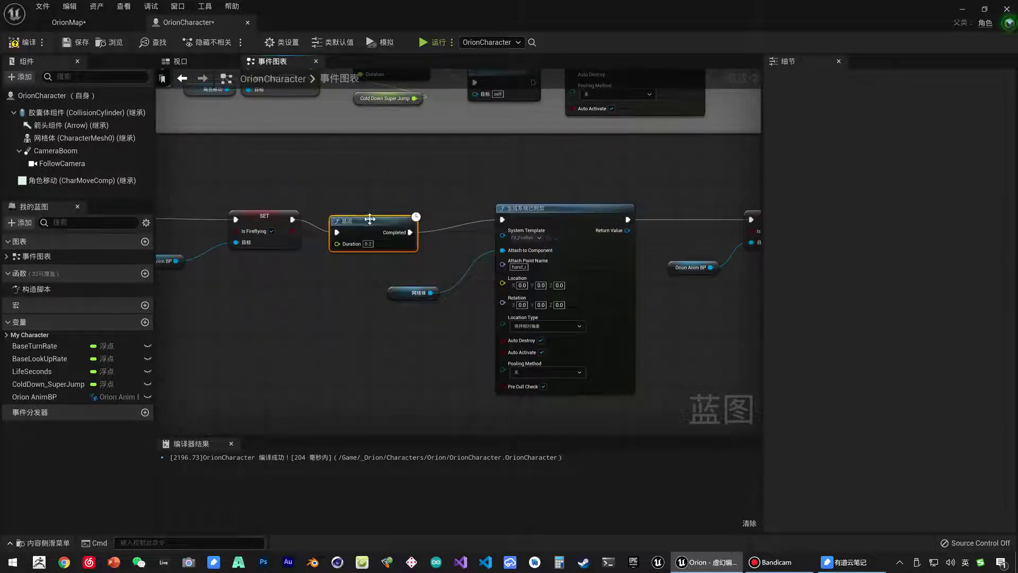
scroll(381, 236, up, 2)
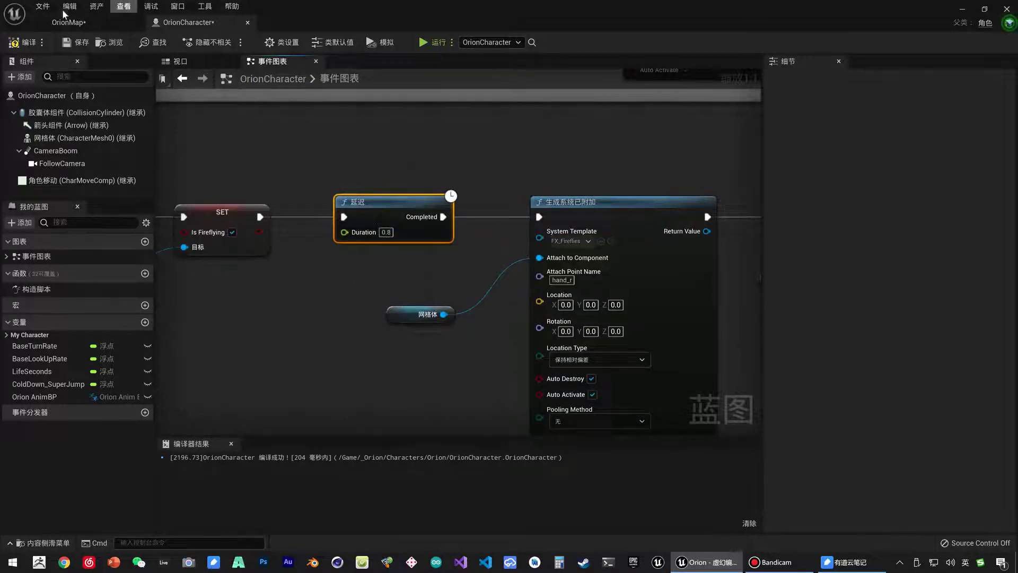
Compile the OrionCharacter blueprint and check the final resetting SET node.
click(20, 42)
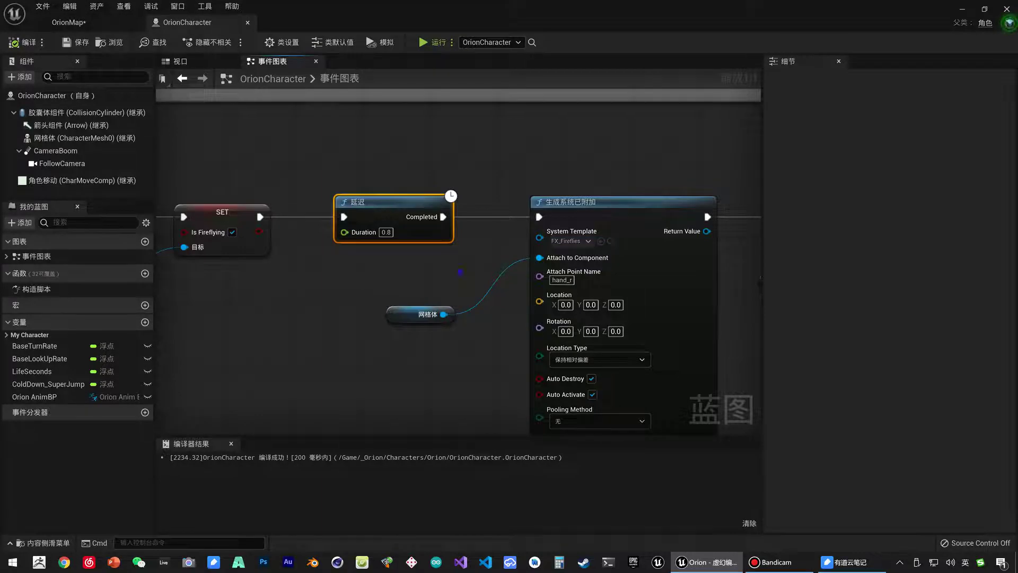
right_drag(560, 197, 480, 195)
right_drag(666, 186, 459, 295)
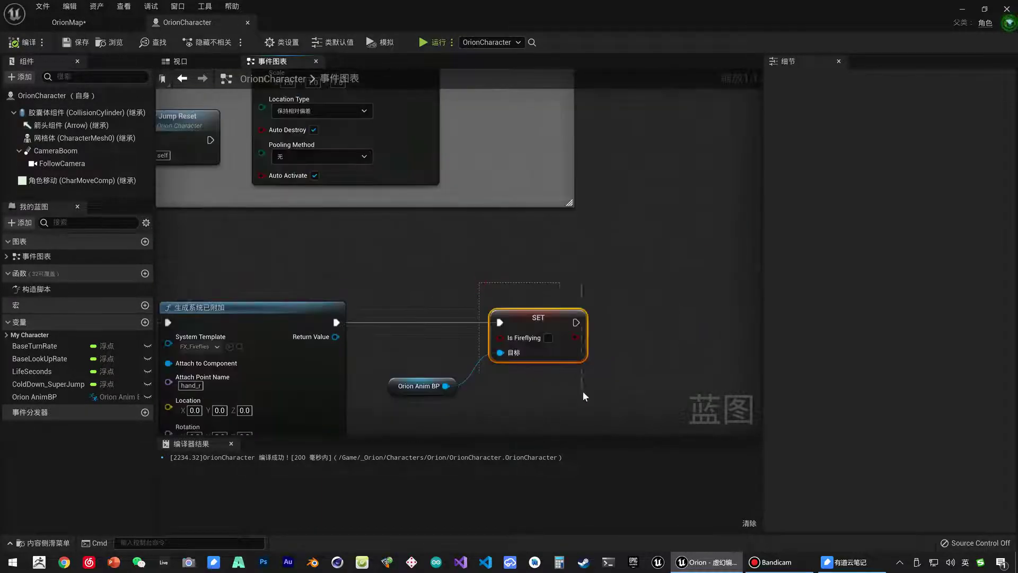
click(21, 42)
click(76, 42)
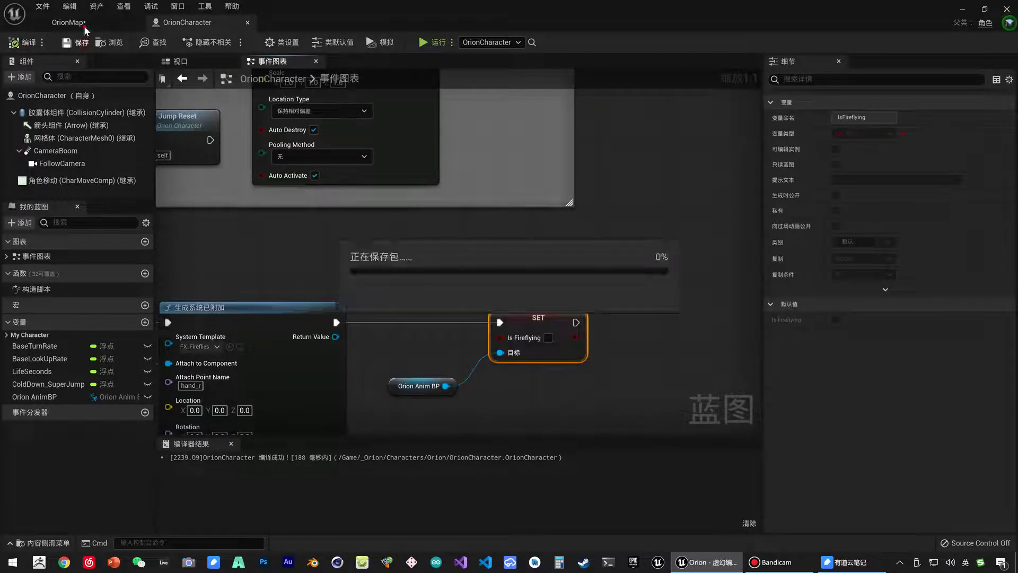
click(82, 23)
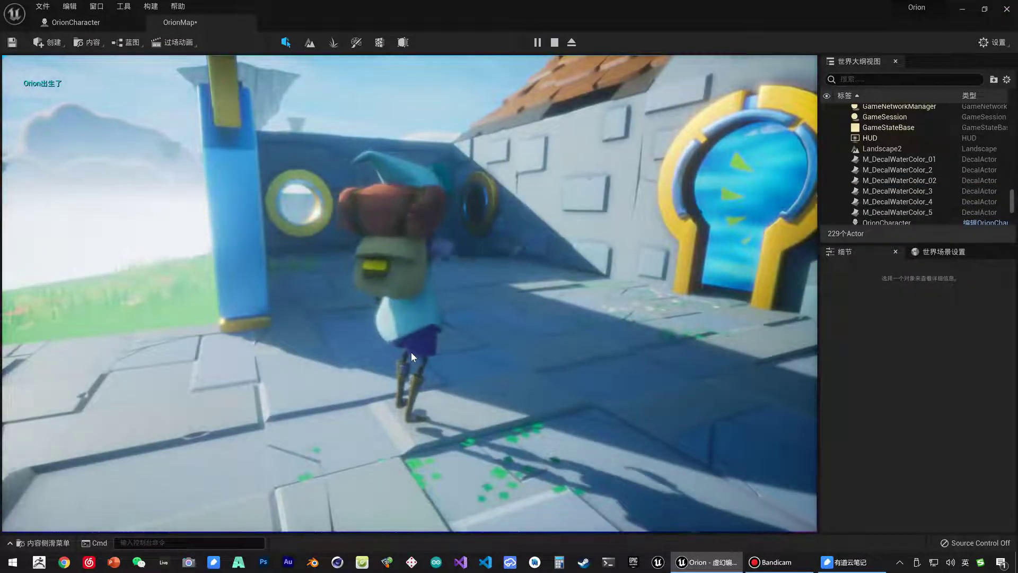
click(411, 352)
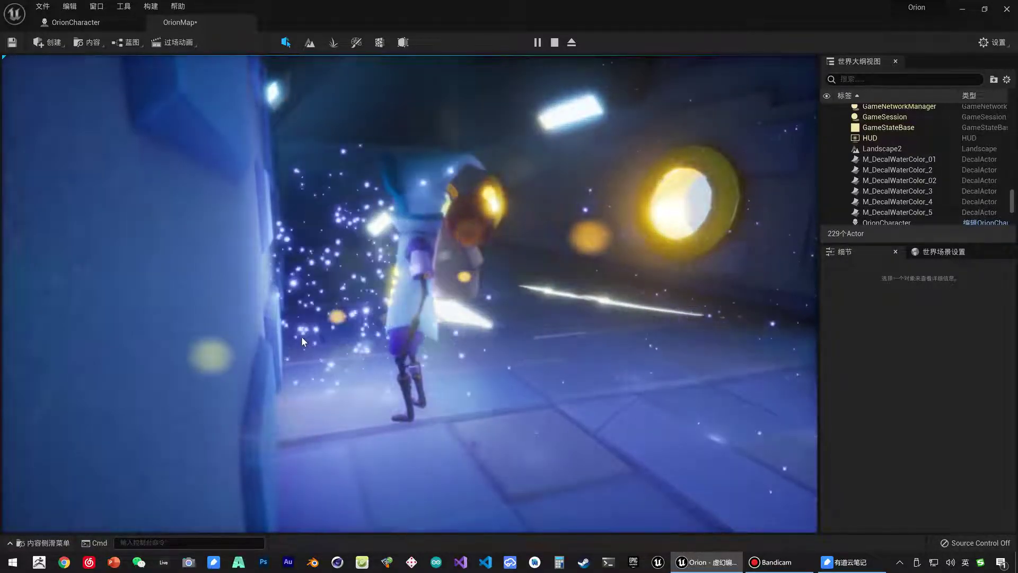
key(Escape)
click(74, 22)
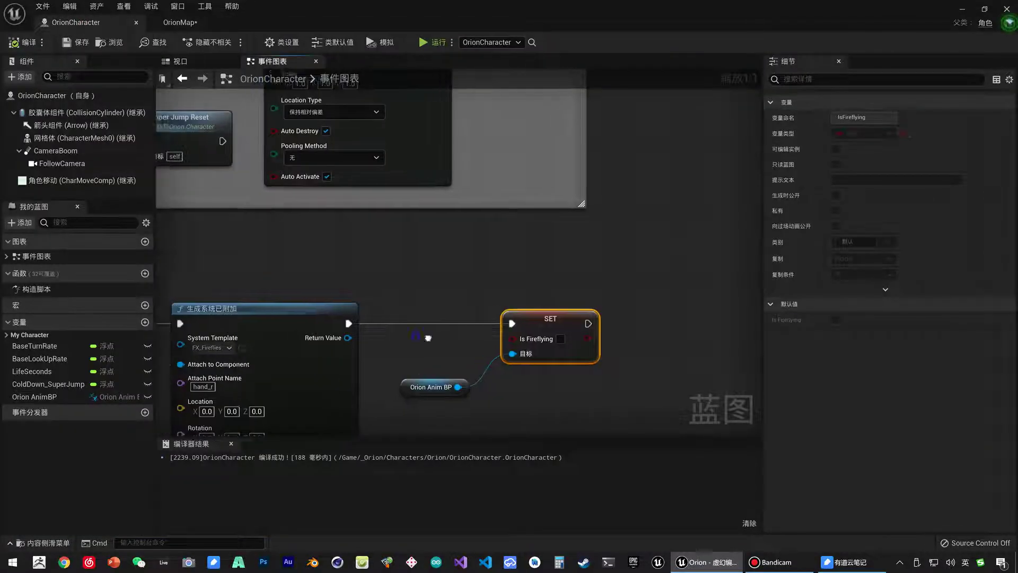
Change the Delay node's Duration from 0.8 to 0.6 and save the blueprint.
right_drag(126, 344, 411, 335)
right_drag(290, 338, 376, 330)
click(378, 319)
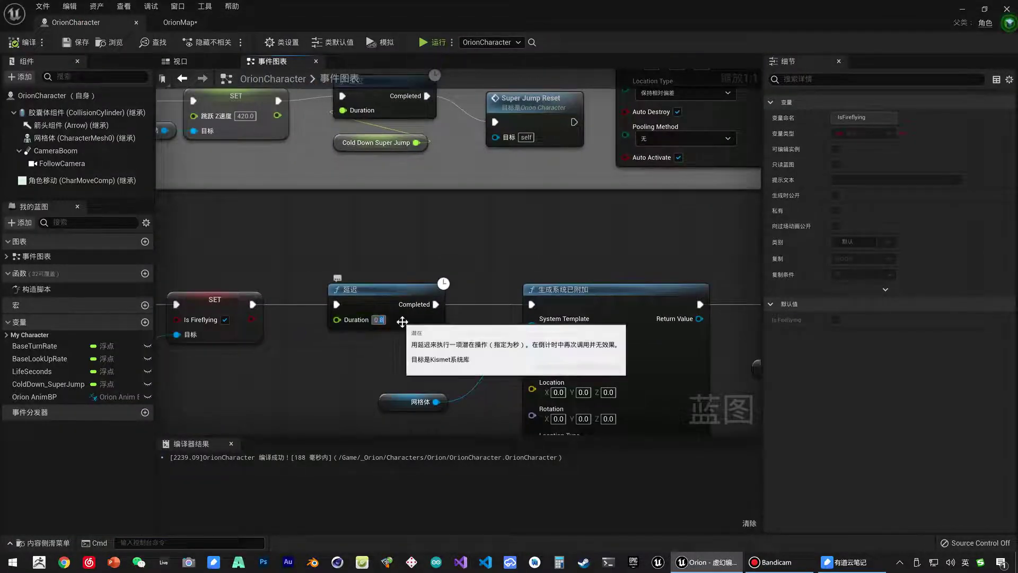
click(74, 42)
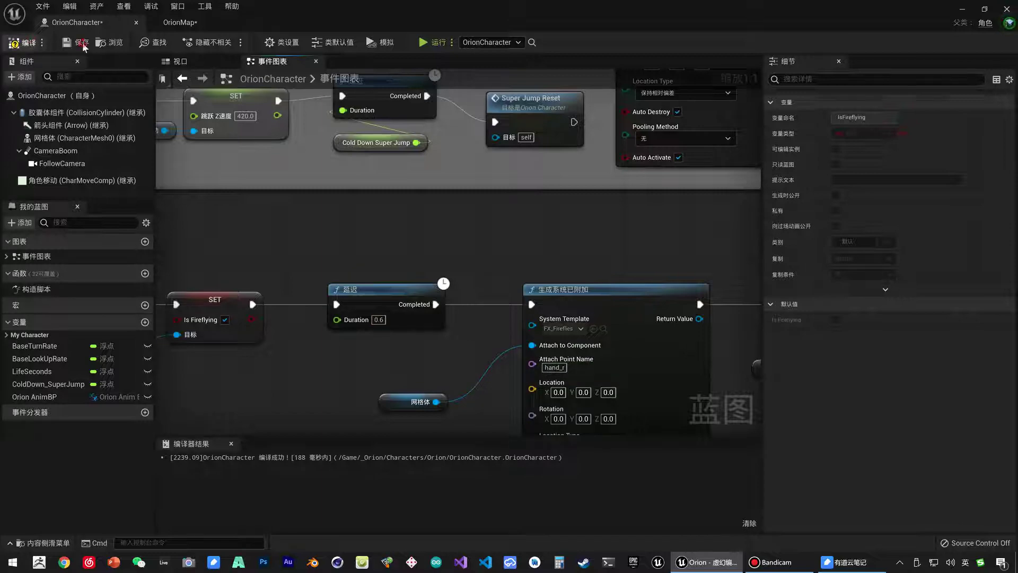
Play-test the OrionMap level, then stop the session.
click(181, 22)
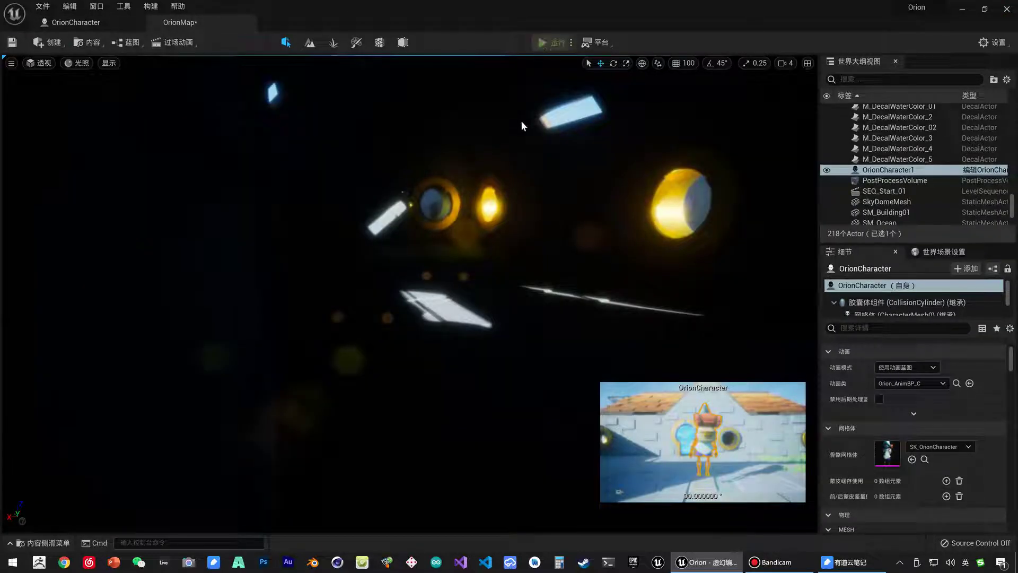
key(alt+p)
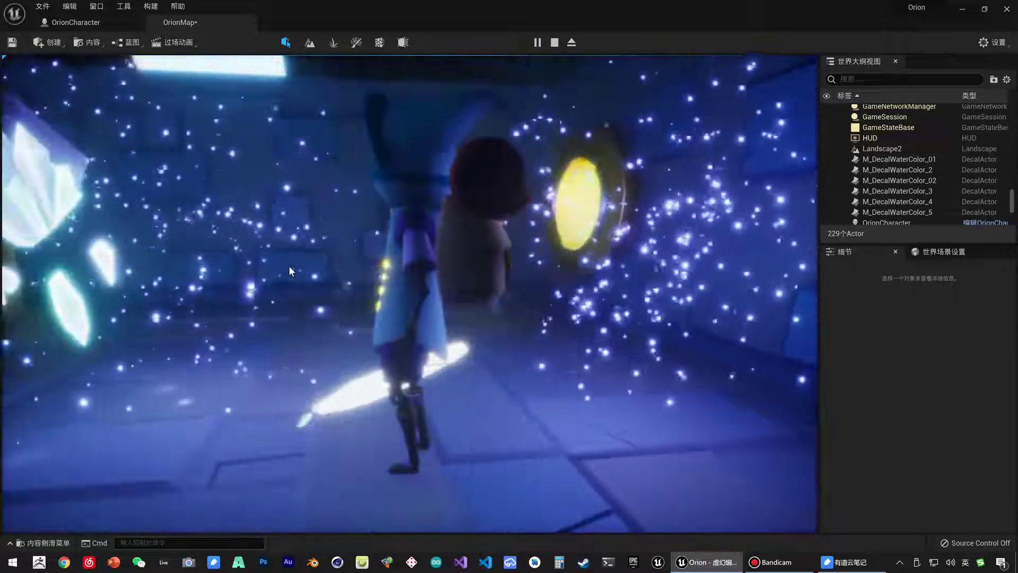
key(Escape)
Move the final SET node and its Orion Anim BP target further right.
click(74, 22)
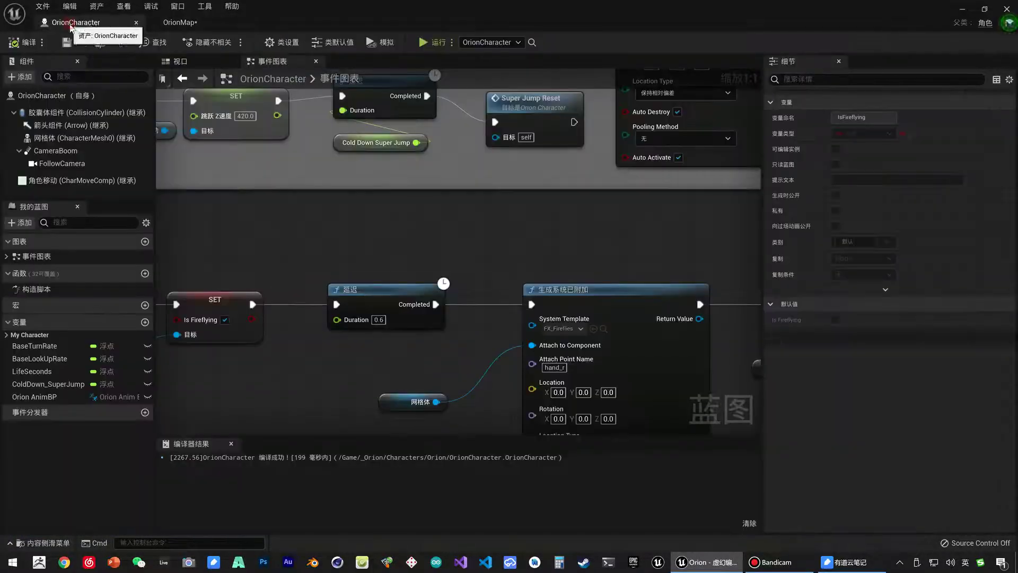
right_drag(313, 170, 566, 218)
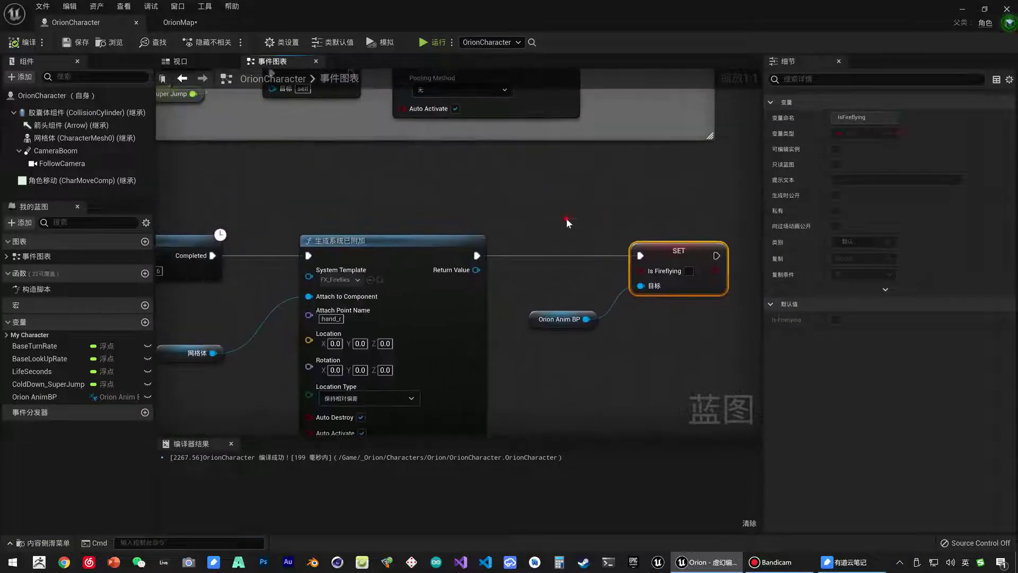
ctrl+click(565, 318)
right_drag(658, 258, 446, 237)
drag(446, 237, 624, 237)
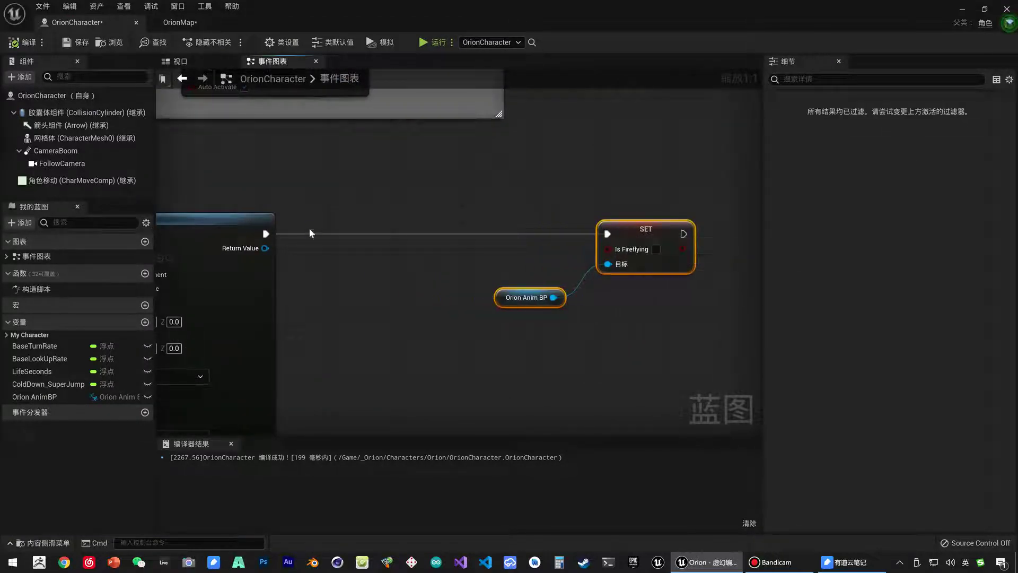
click(295, 230)
Add a Play Sound 2D node after the Spawn System Attached node.
drag(266, 234, 340, 232)
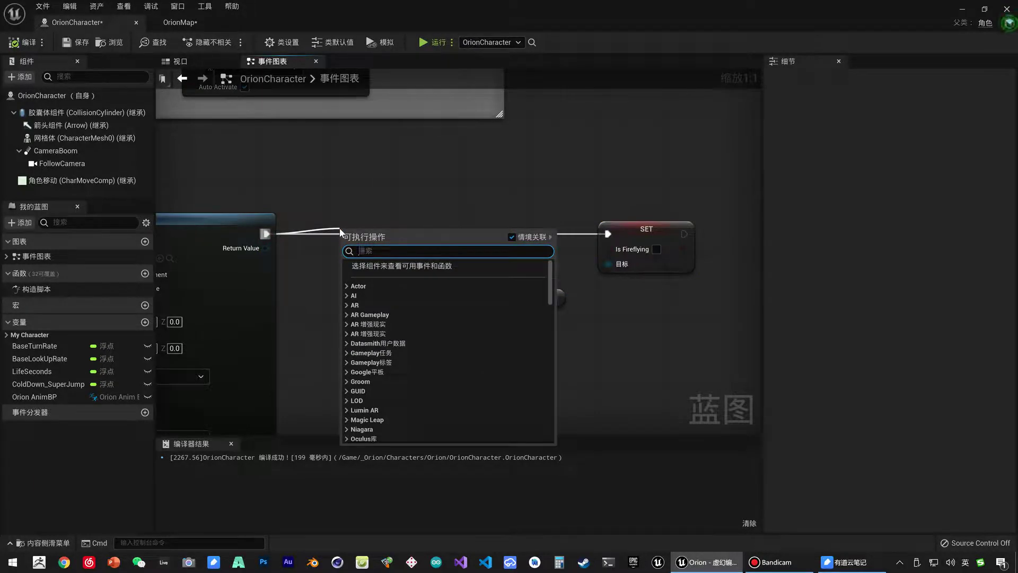
text(play sound)
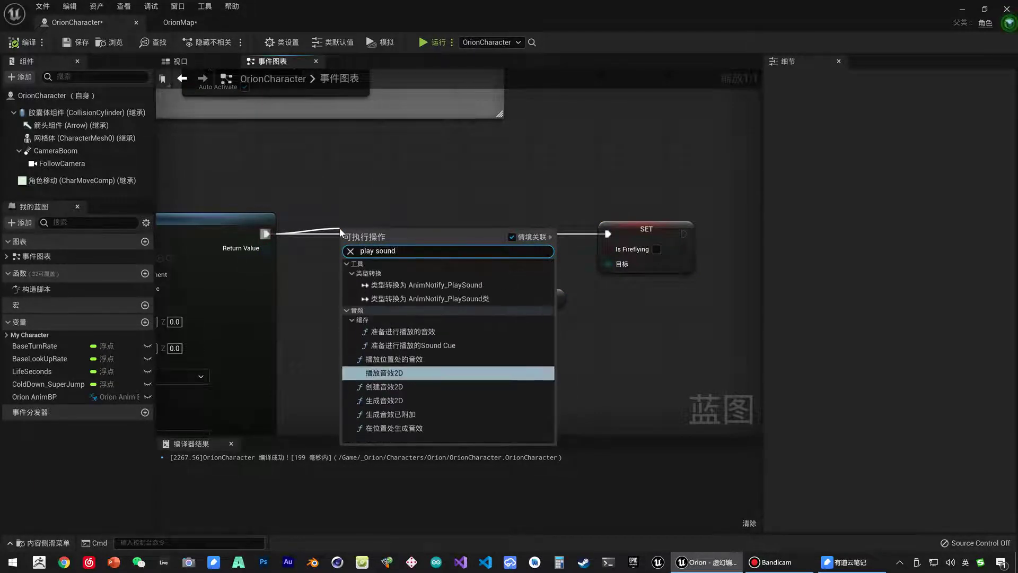
click(400, 374)
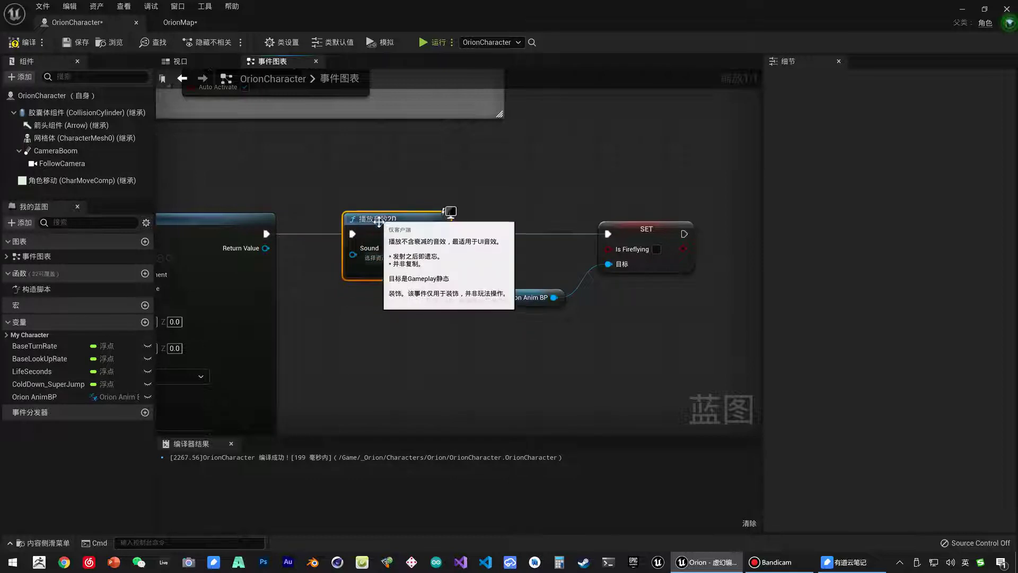
Set the Play Sound 2D sound to SFX_Chime_02B, then compile and save.
click(381, 258)
scroll(422, 375, down, 3)
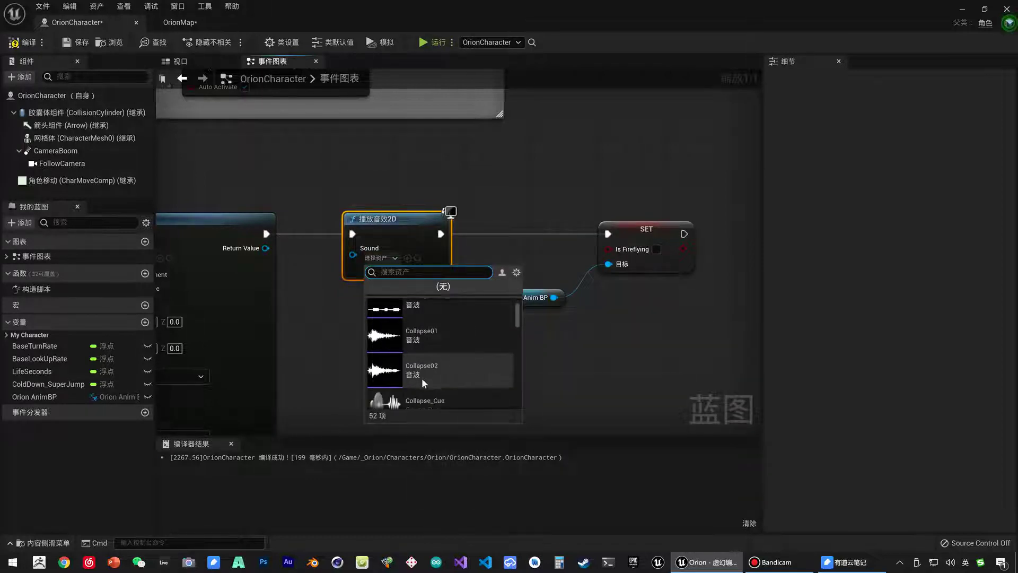
scroll(424, 391, down, 1)
scroll(428, 384, down, 1)
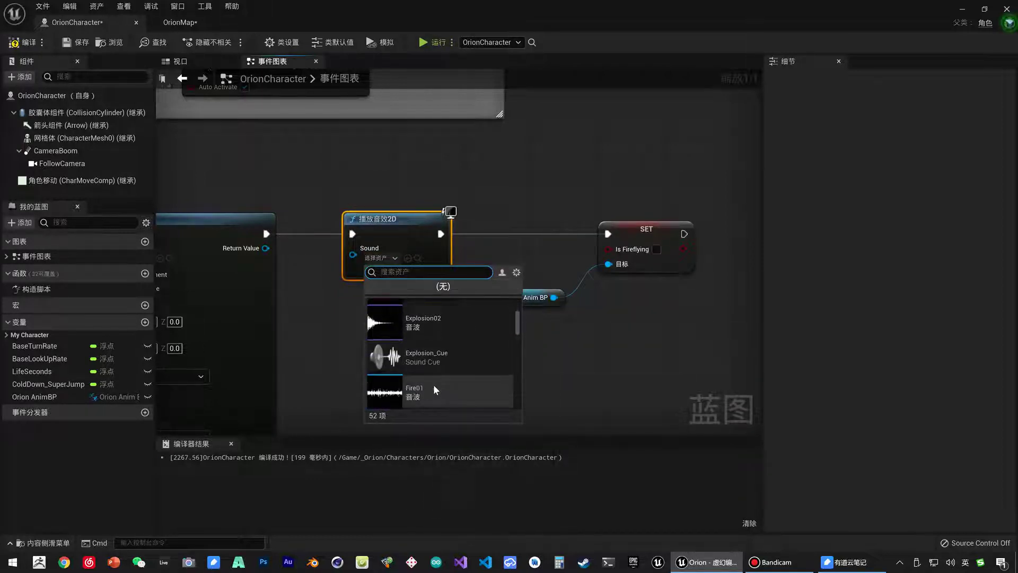
scroll(434, 384, down, 1)
scroll(489, 362, down, 2)
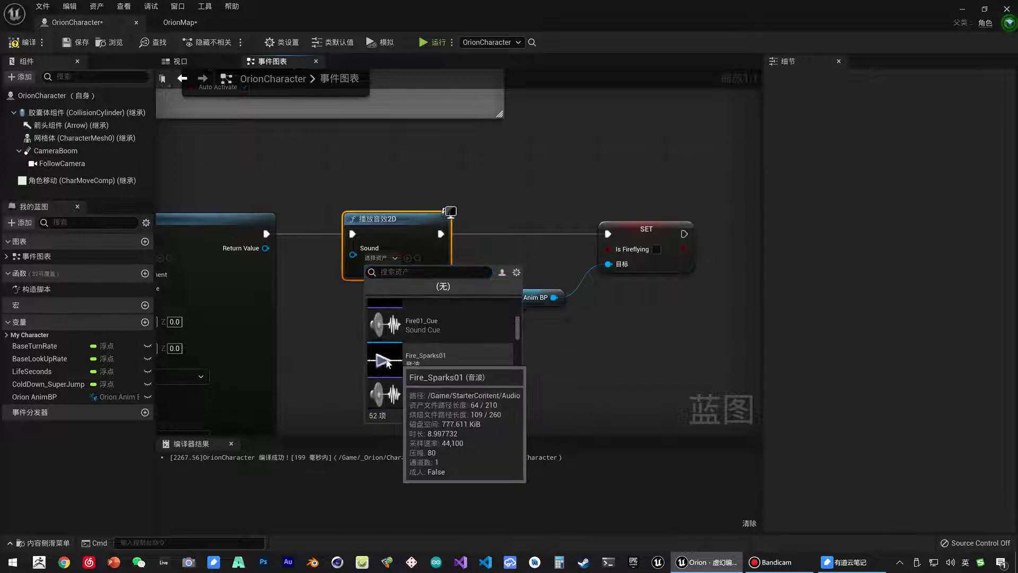
scroll(442, 362, down, 1)
scroll(442, 362, down, 1)
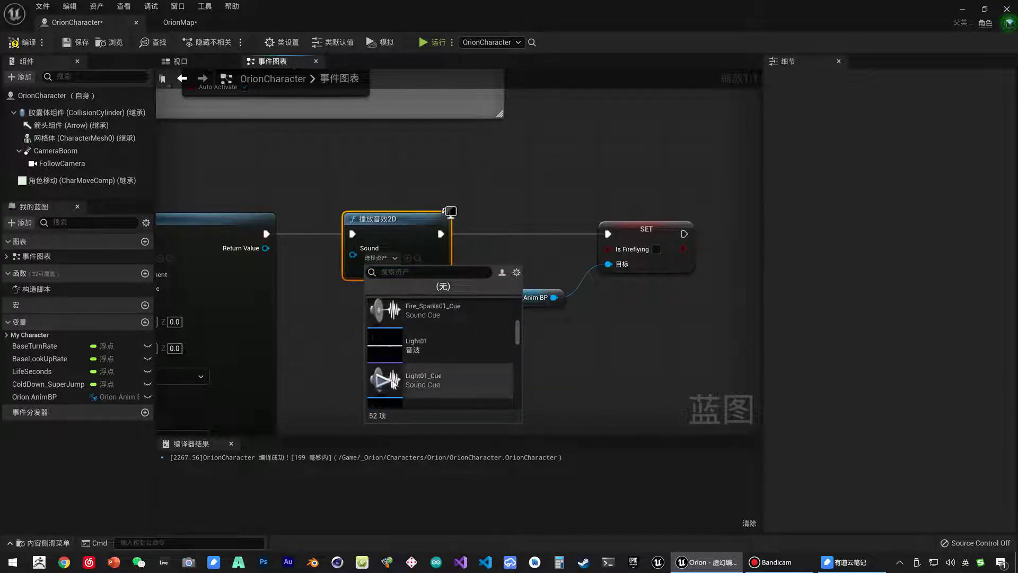
scroll(385, 380, down, 1)
scroll(383, 386, down, 1)
scroll(383, 380, down, 1)
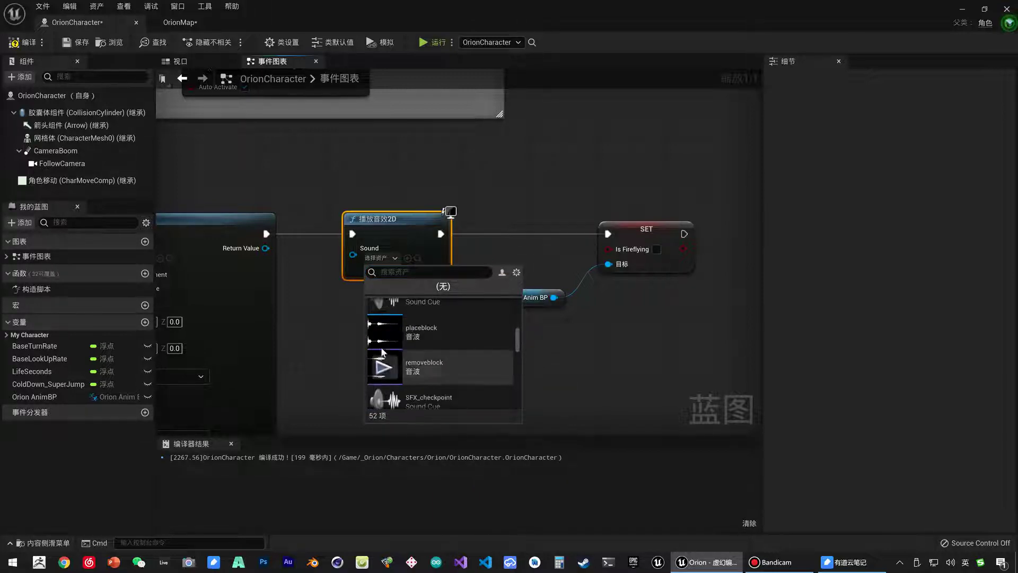
scroll(378, 388, down, 1)
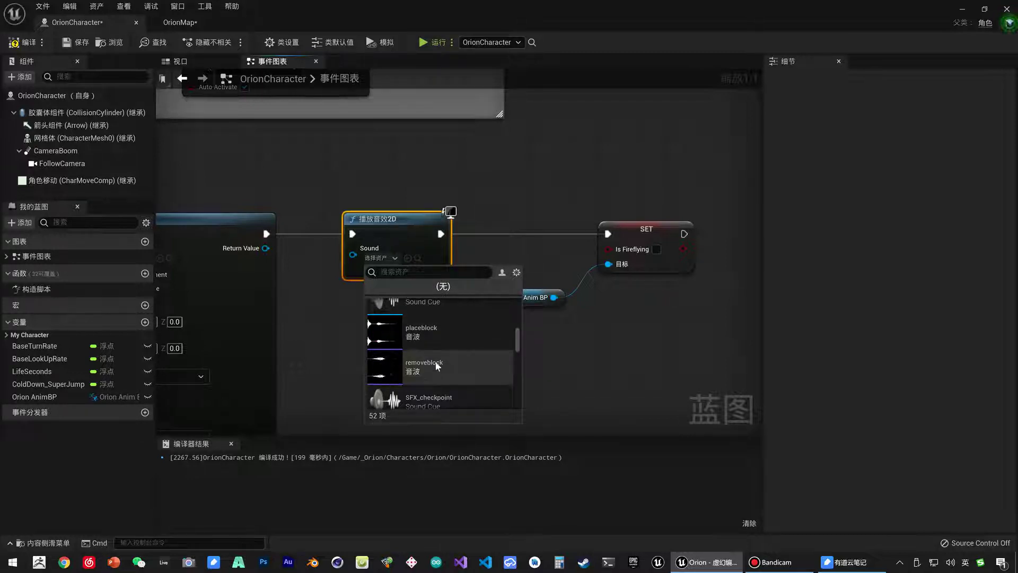
scroll(389, 369, down, 2)
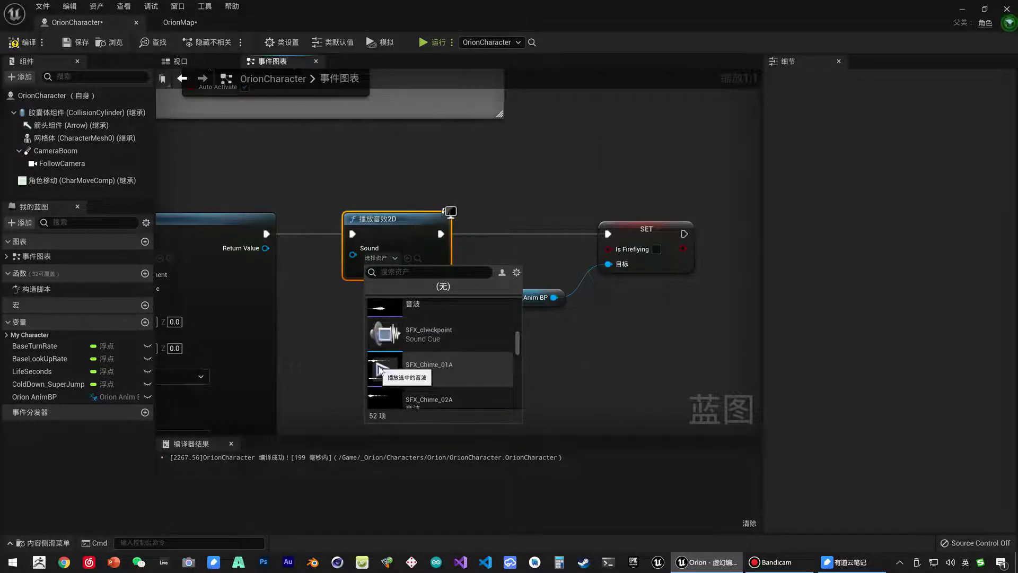
click(381, 369)
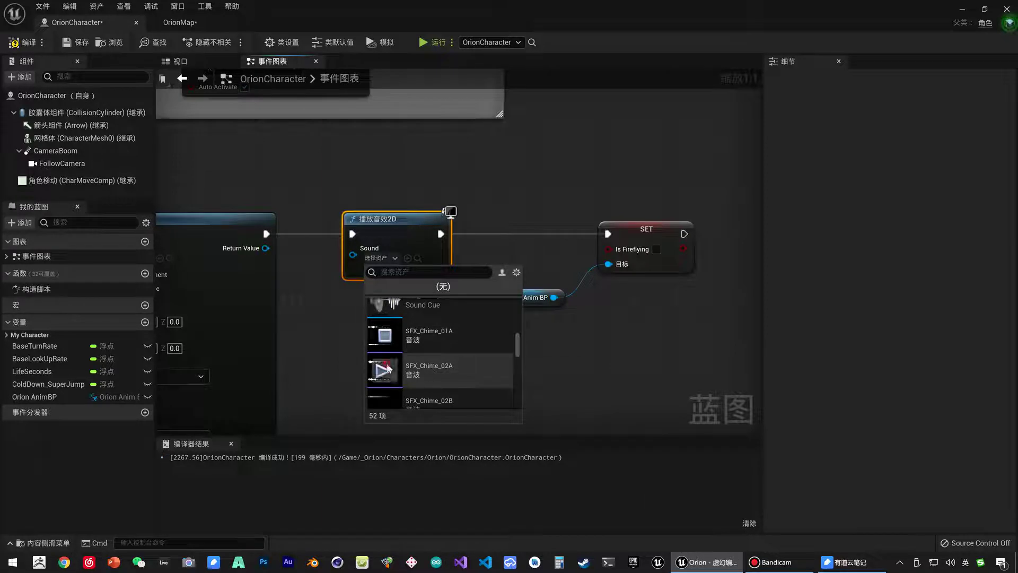
scroll(390, 372, down, 1)
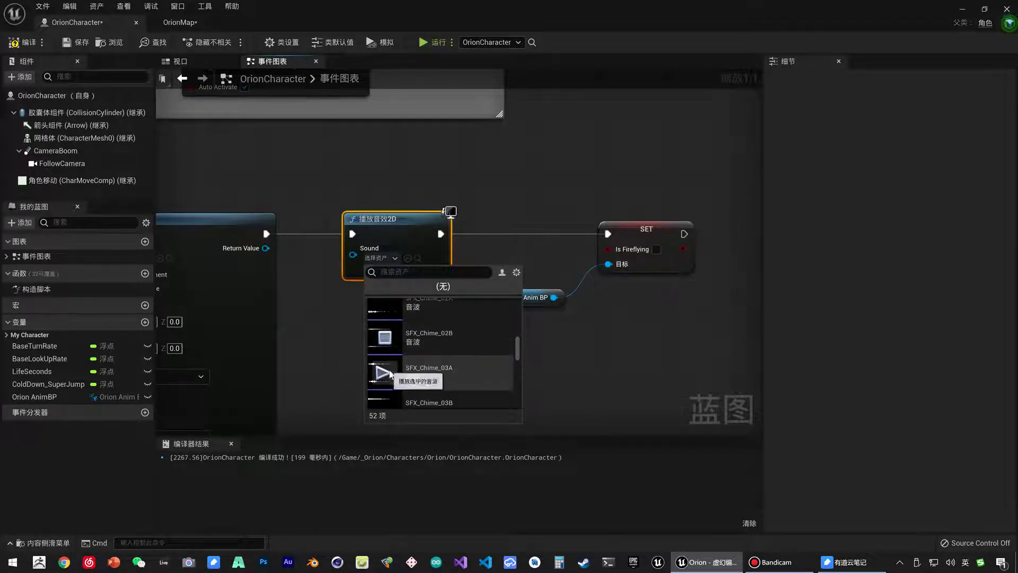
click(418, 337)
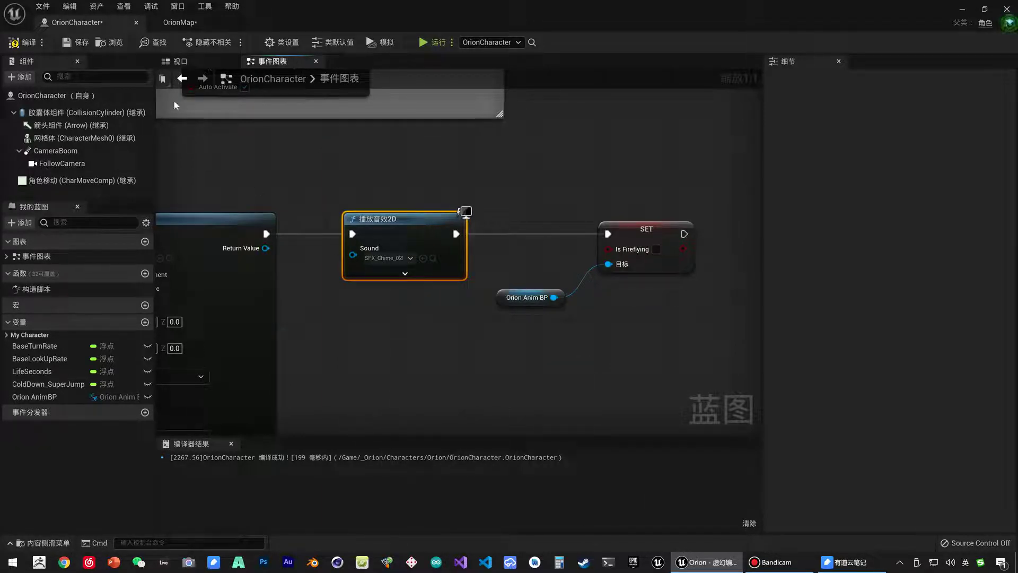
click(64, 44)
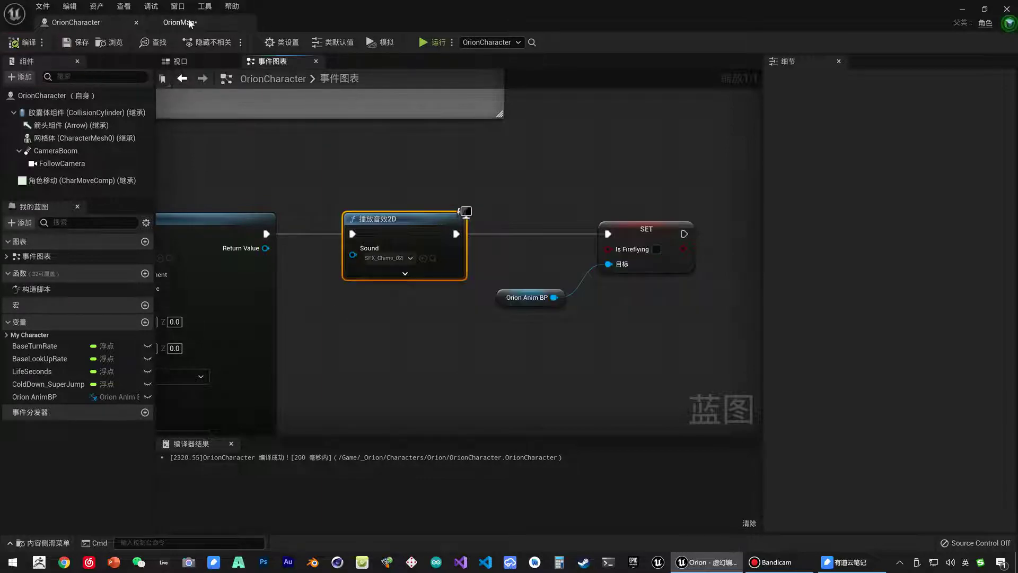
Start a play session in OrionMap to test the chime and fireflies.
click(190, 23)
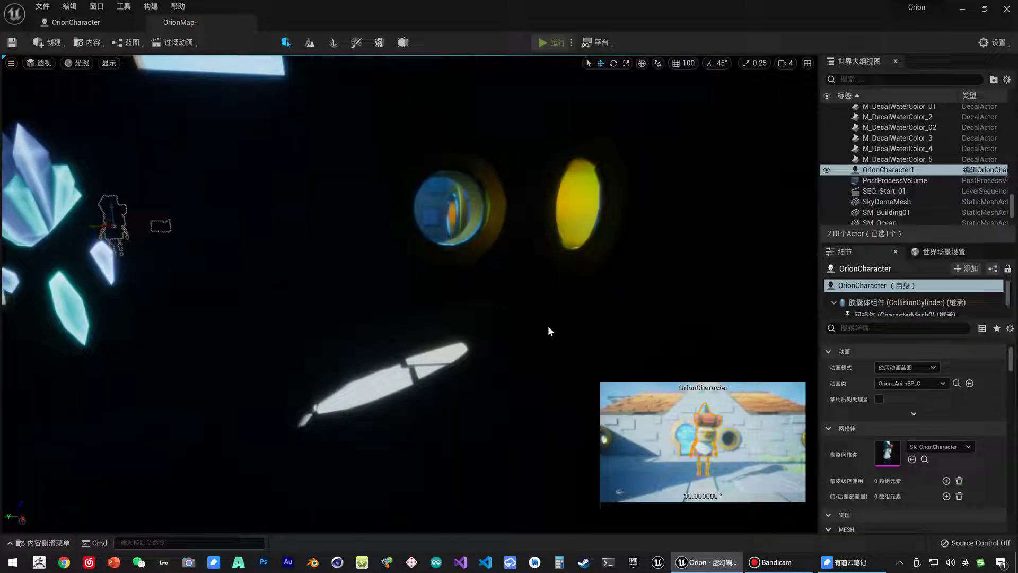
key(alt+p)
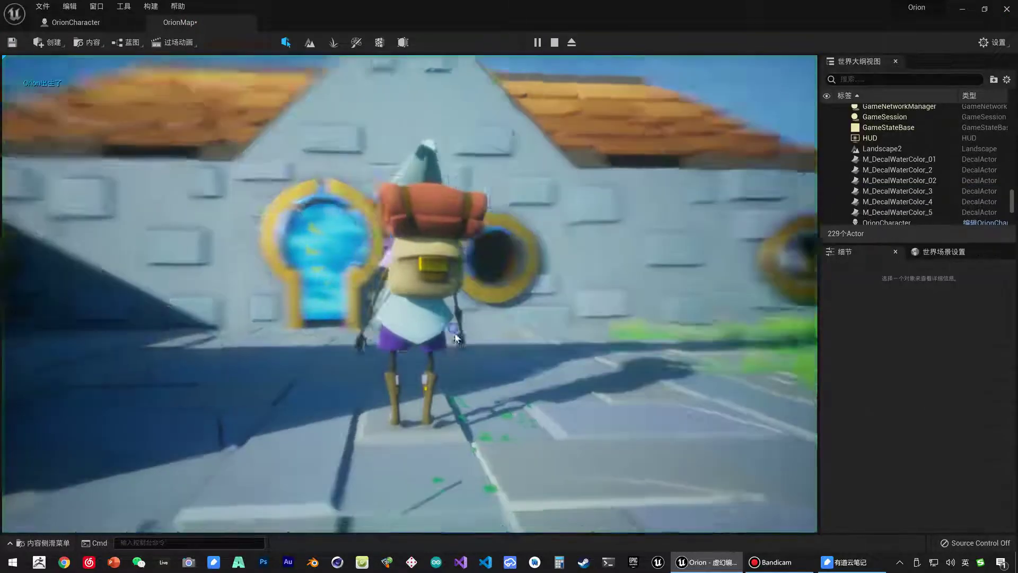